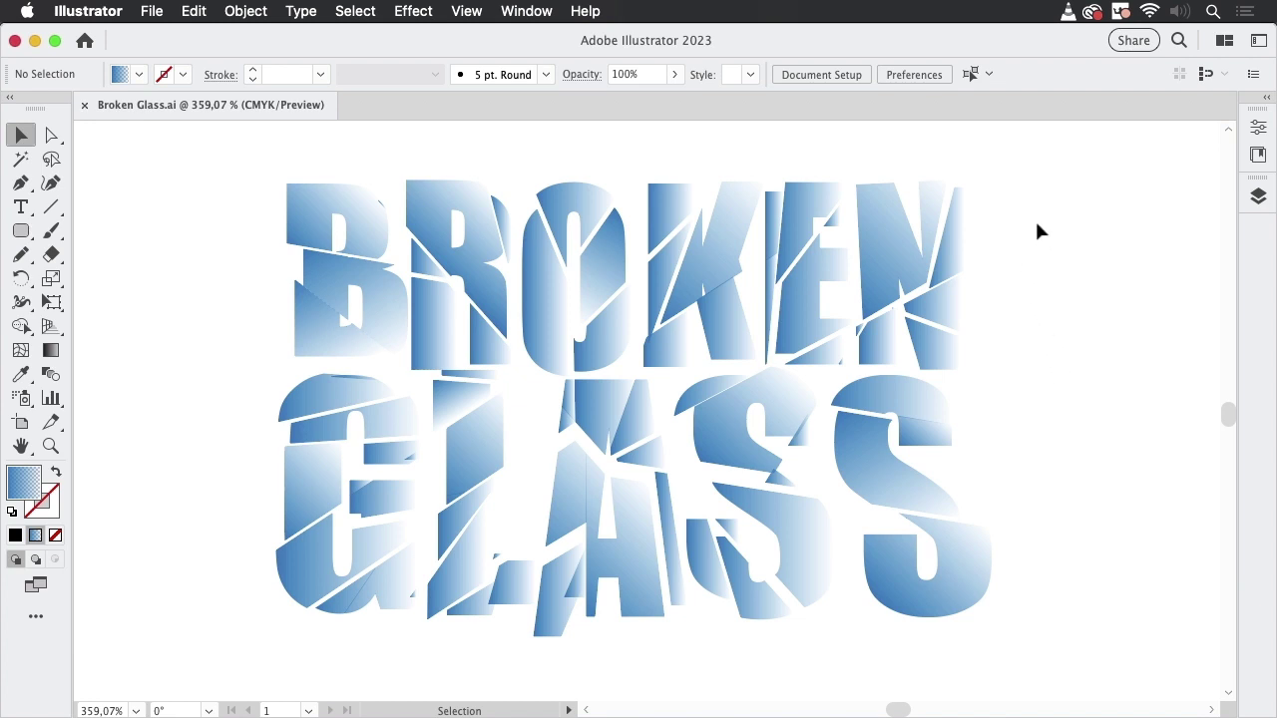
Step: Pan the canvas down and centre the plain black BROKEN GLASS outlined lettering
drag(1046, 205, 1034, 698)
drag(1008, 399, 1038, 658)
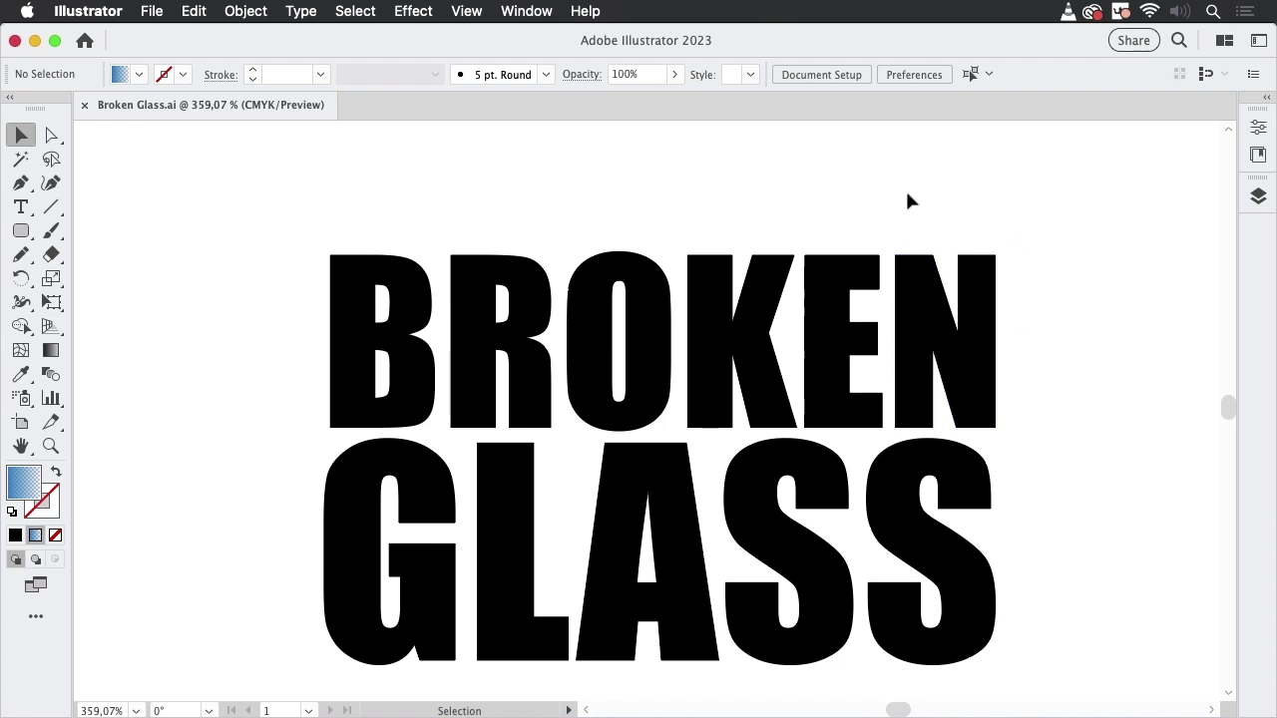
scroll(1051, 357, down, 3)
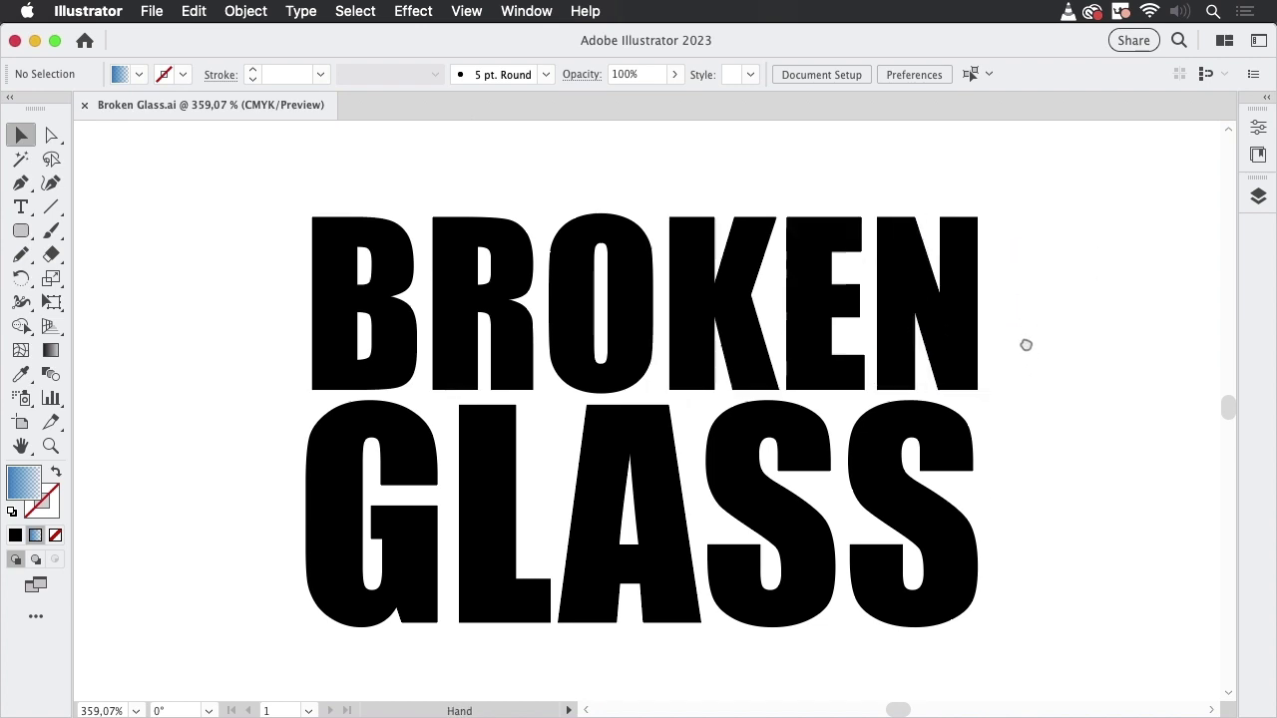
click(950, 316)
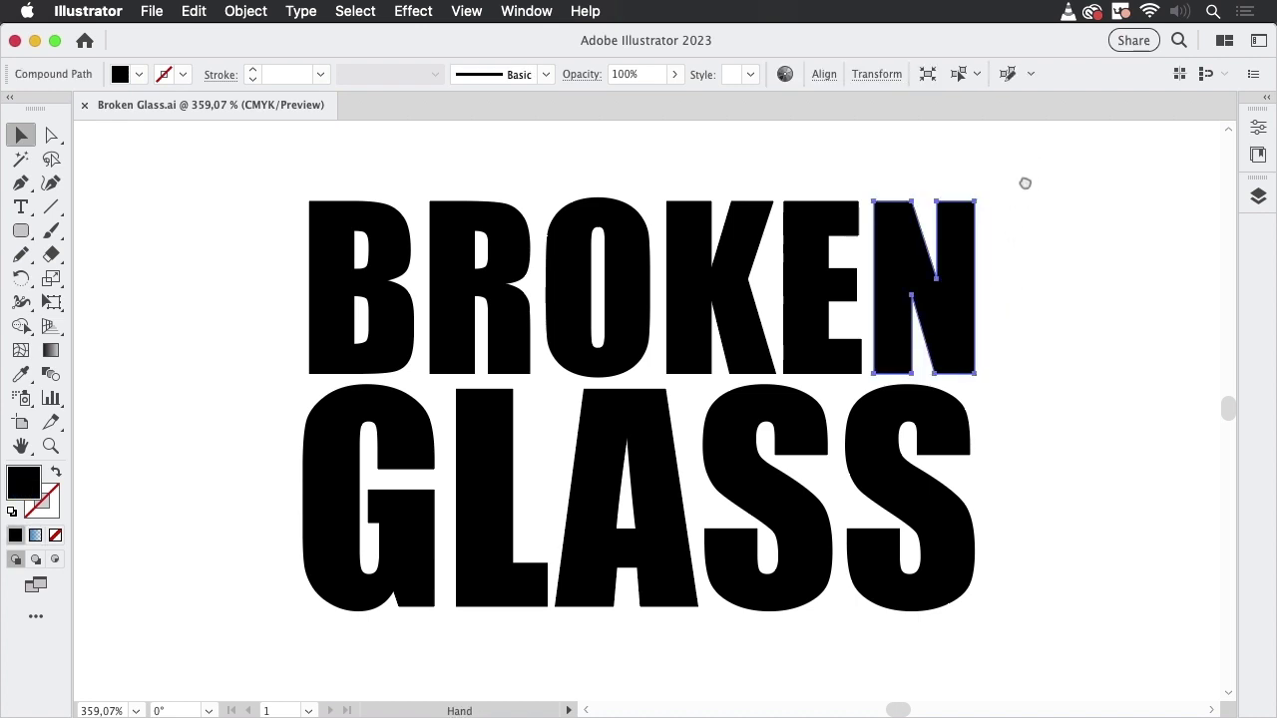
scroll(1023, 183, up, 10)
click(22, 206)
click(436, 203)
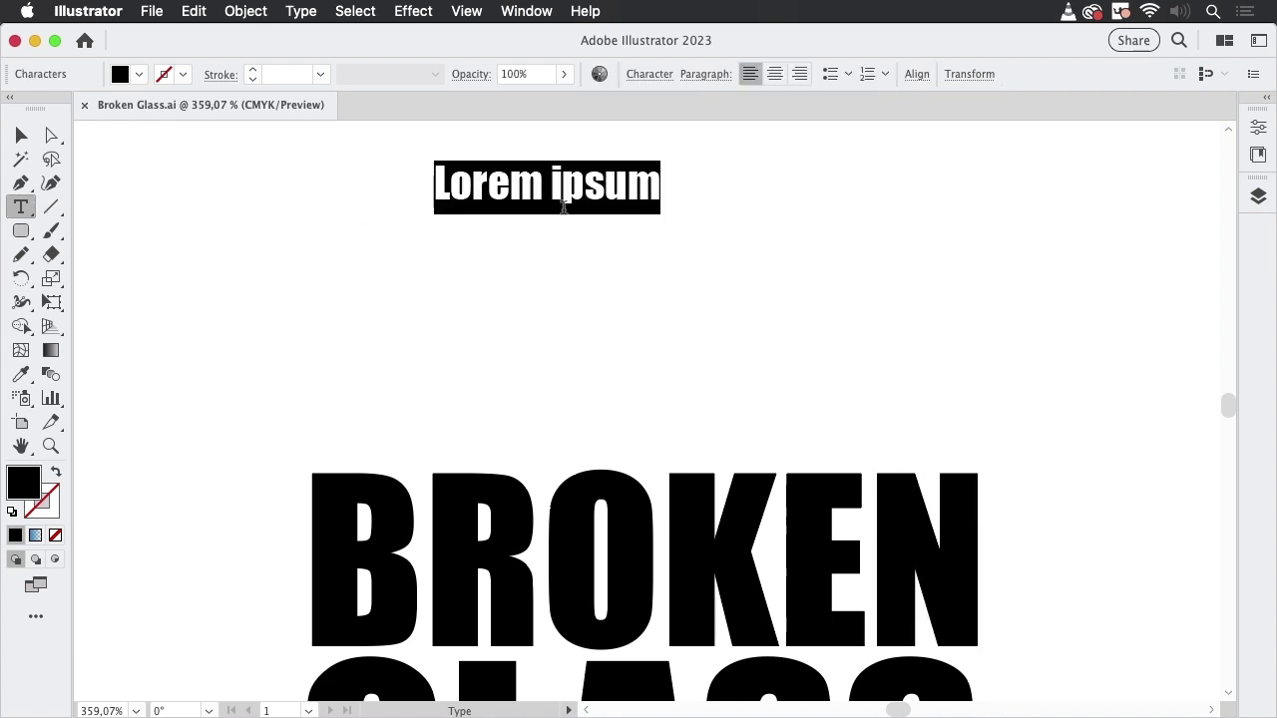
click(30, 140)
drag(542, 204, 479, 256)
click(303, 12)
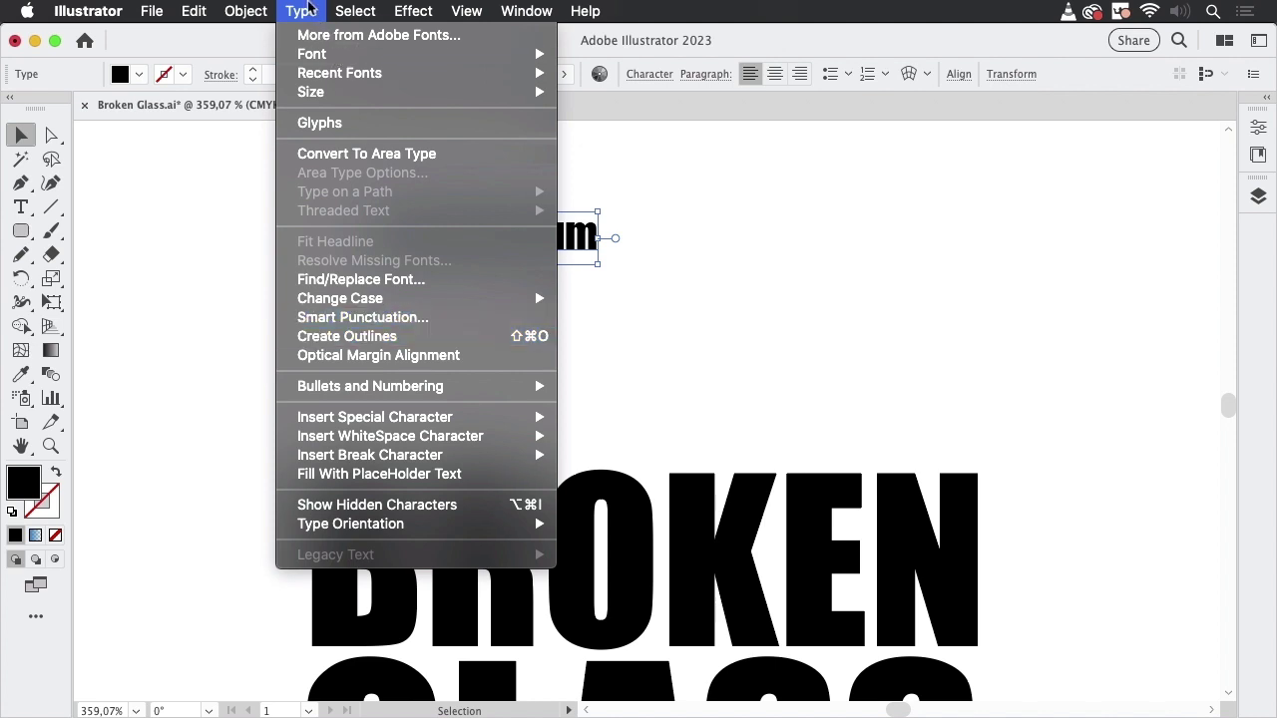
click(636, 200)
click(682, 206)
click(399, 235)
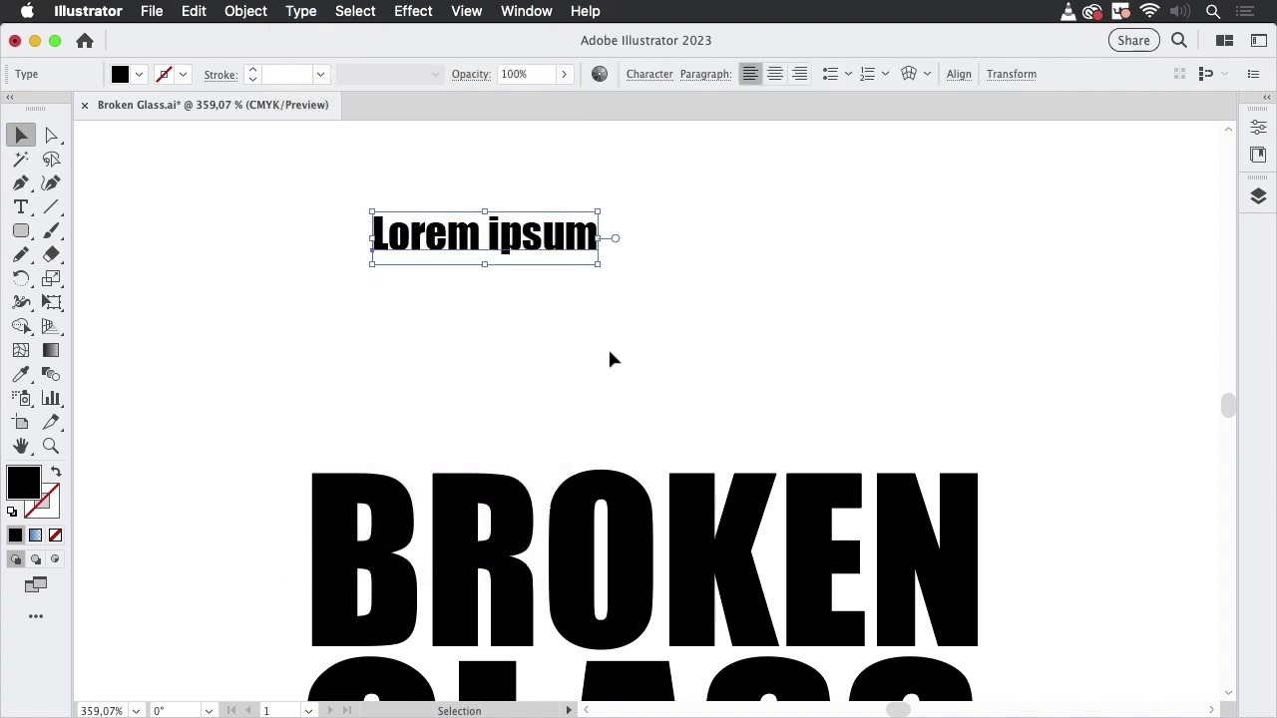
key(Delete)
drag(1048, 521, 1064, 305)
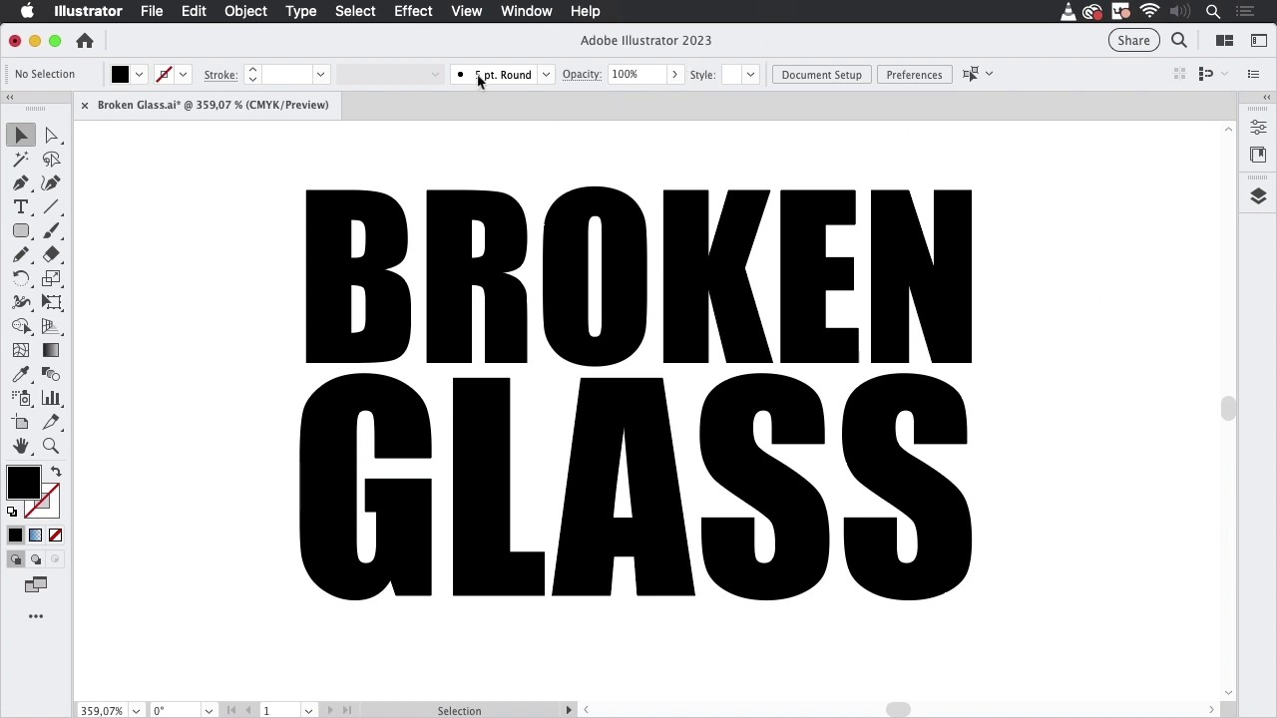
click(467, 11)
scroll(539, 598, down, 5)
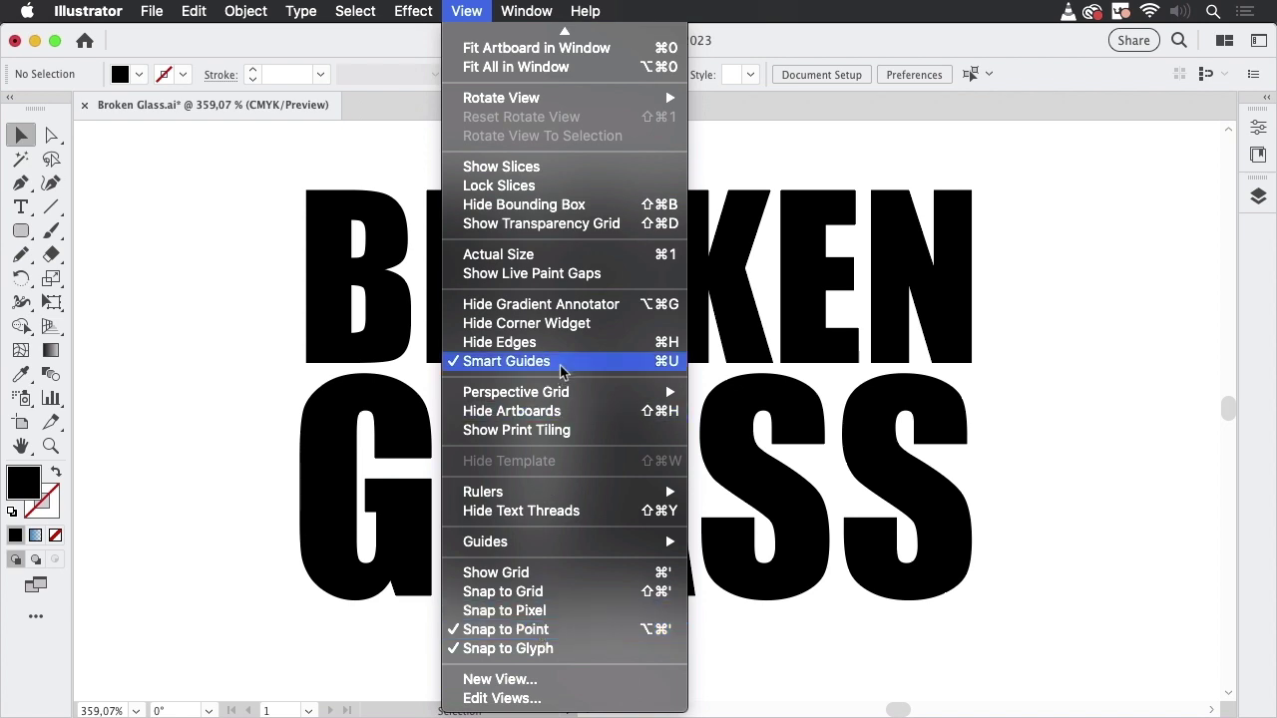
scroll(474, 130, up, 5)
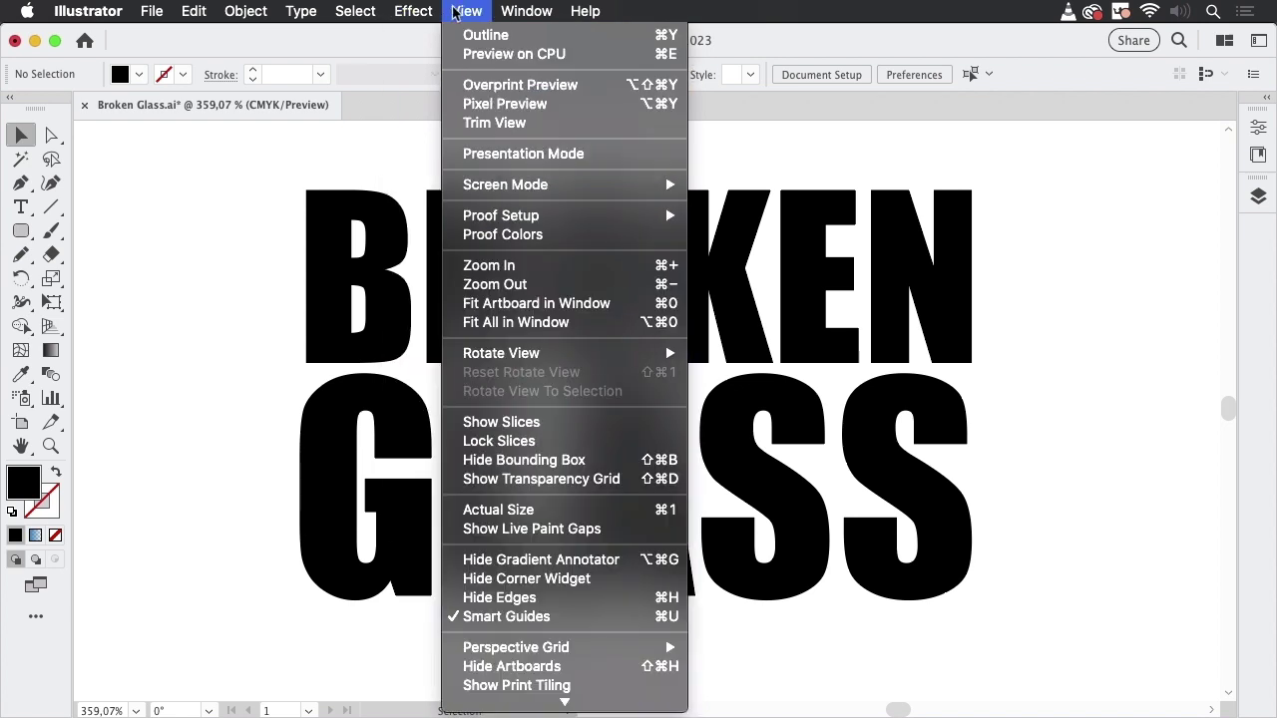
click(461, 12)
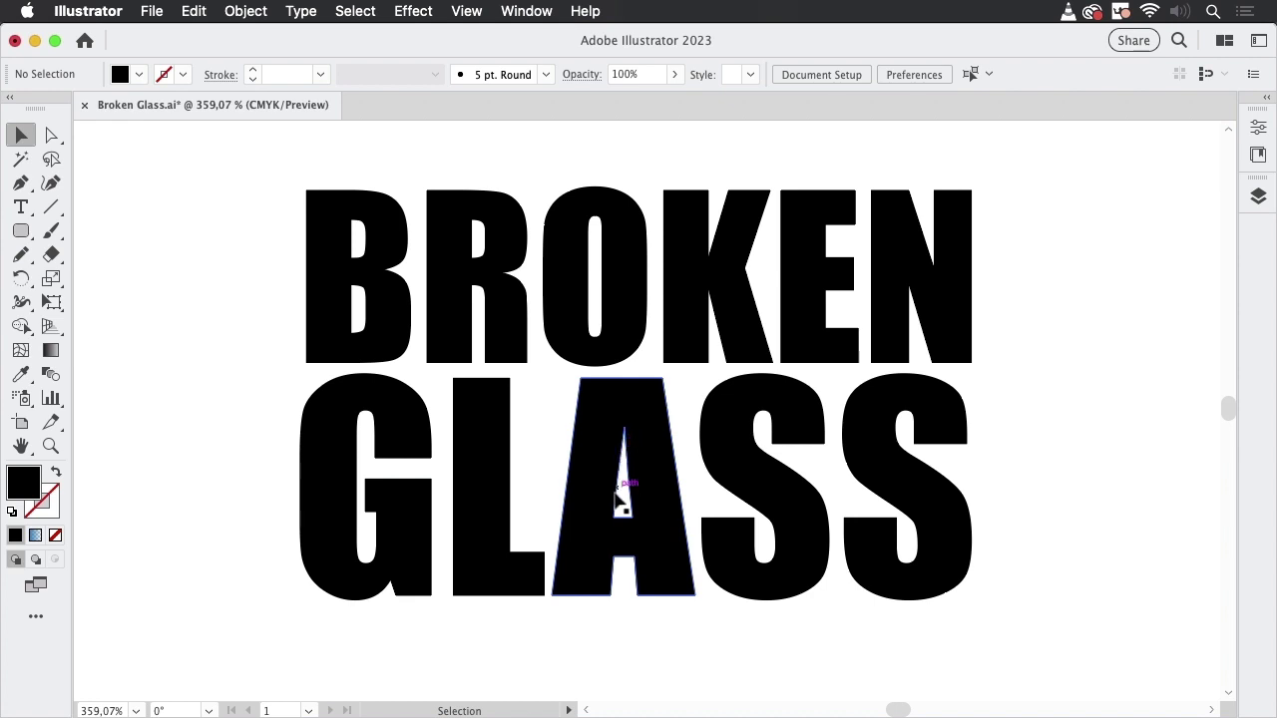
Step: Draw a light-blue crack line from the A's apex up to the top right
click(51, 208)
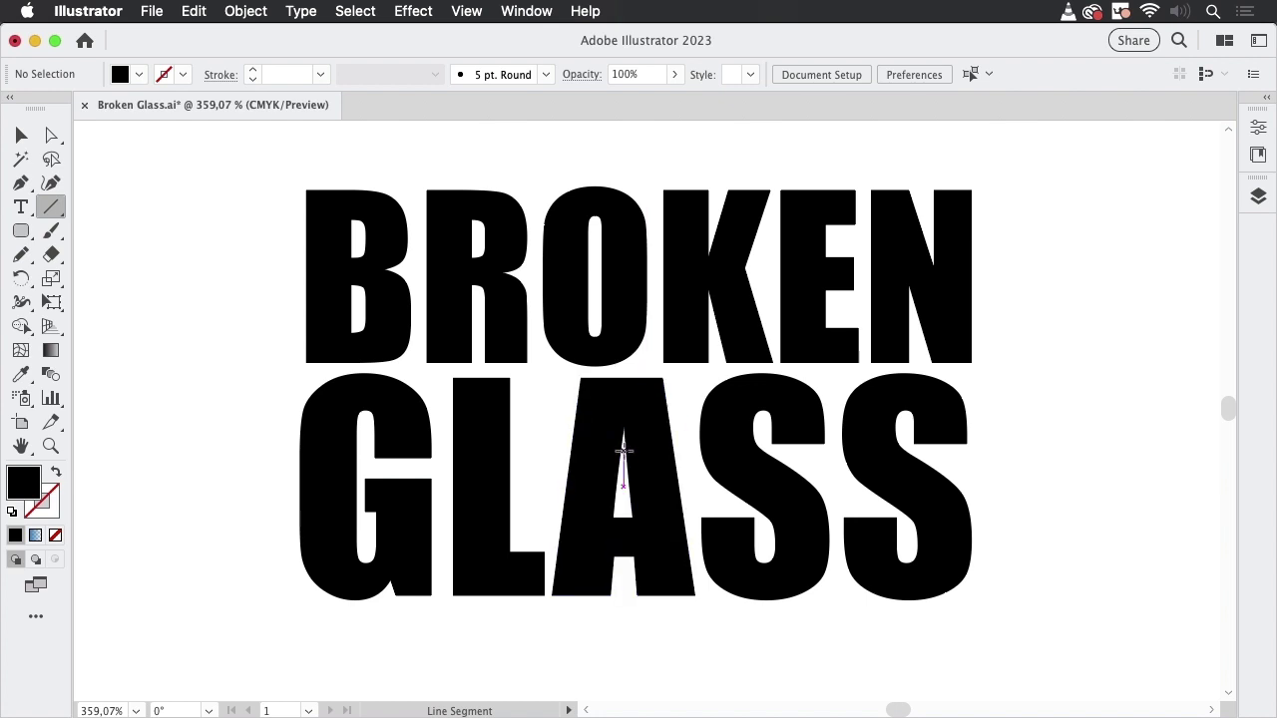
mouse_move(622, 446)
mouse_down()
mouse_move(655, 357)
mouse_move(900, 119)
mouse_move(898, 146)
mouse_up()
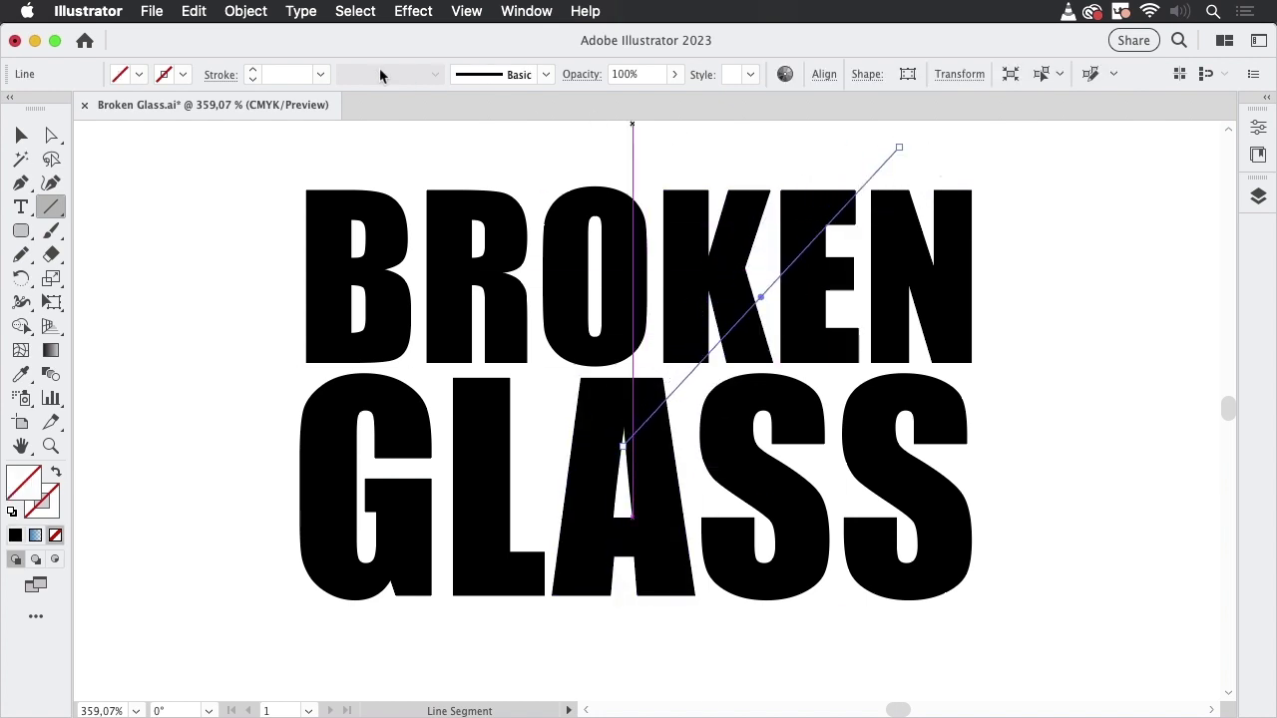
click(183, 75)
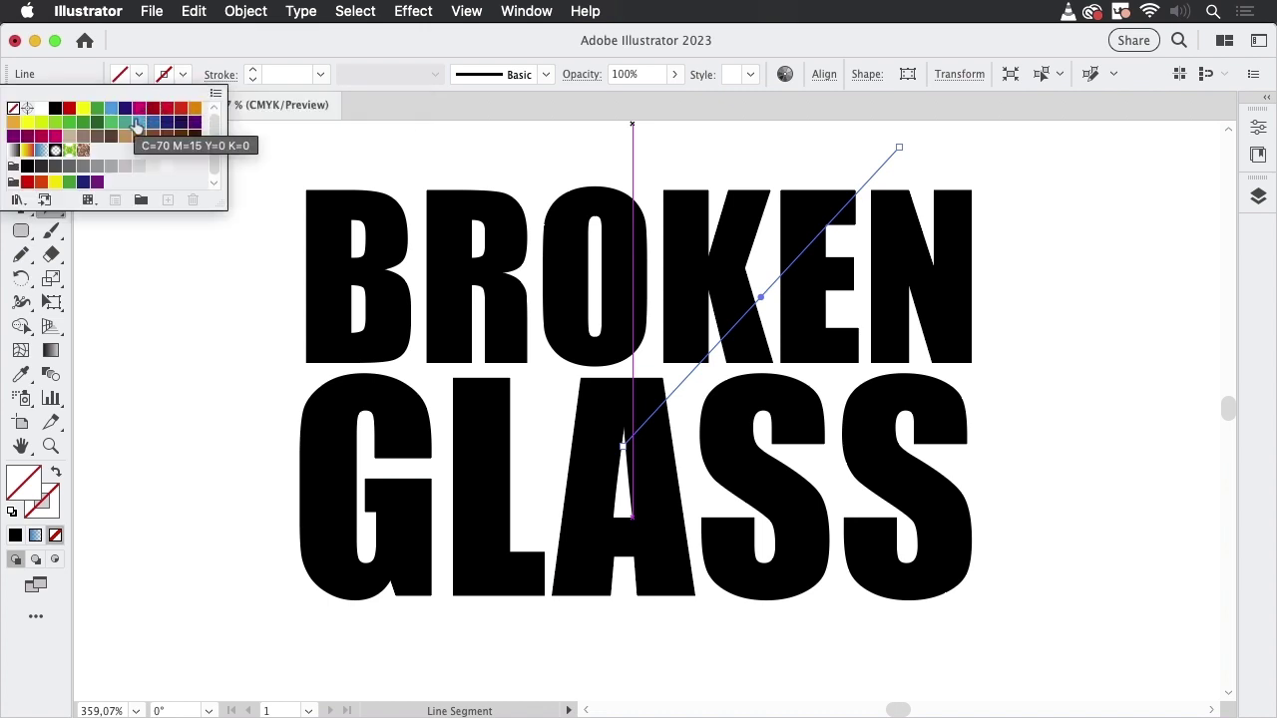
click(139, 122)
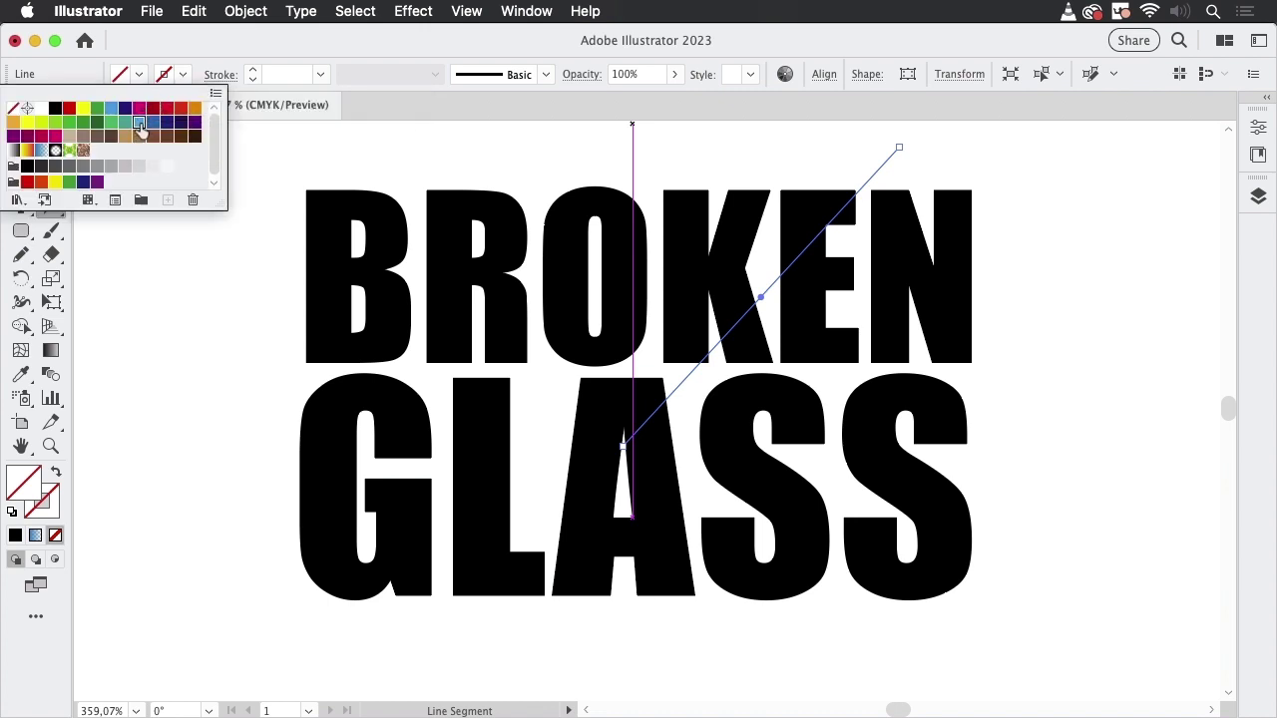
click(736, 154)
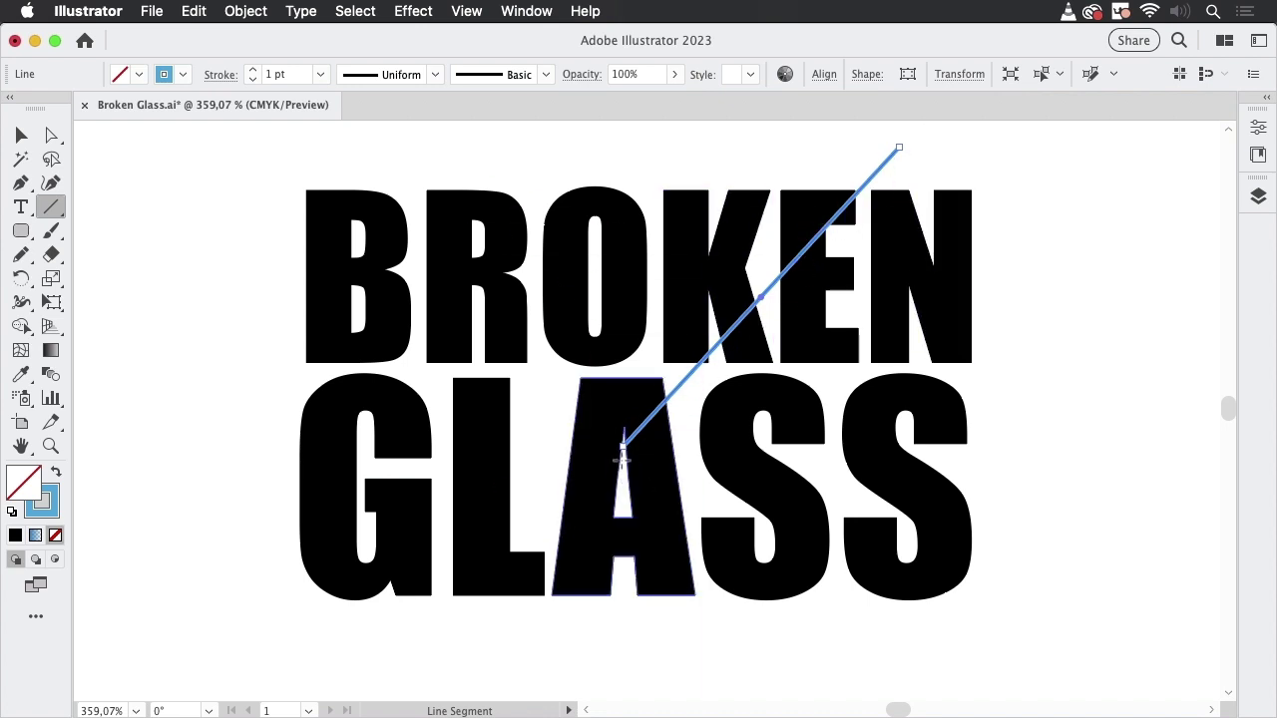
mouse_move(625, 449)
mouse_down()
mouse_move(561, 385)
mouse_move(624, 448)
mouse_up()
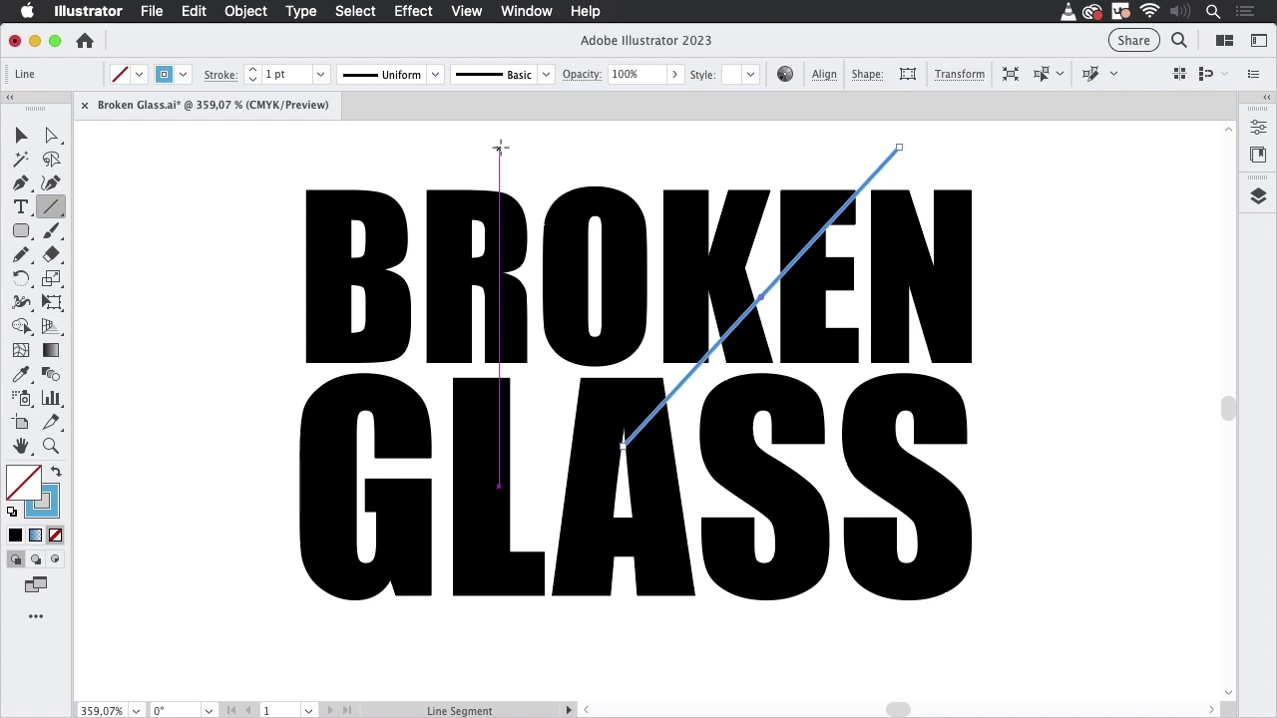
Step: Draw three more cracks into the A's apex from above BROKEN, the left and lower left
drag(502, 141, 623, 443)
drag(249, 337, 622, 445)
drag(252, 609, 622, 445)
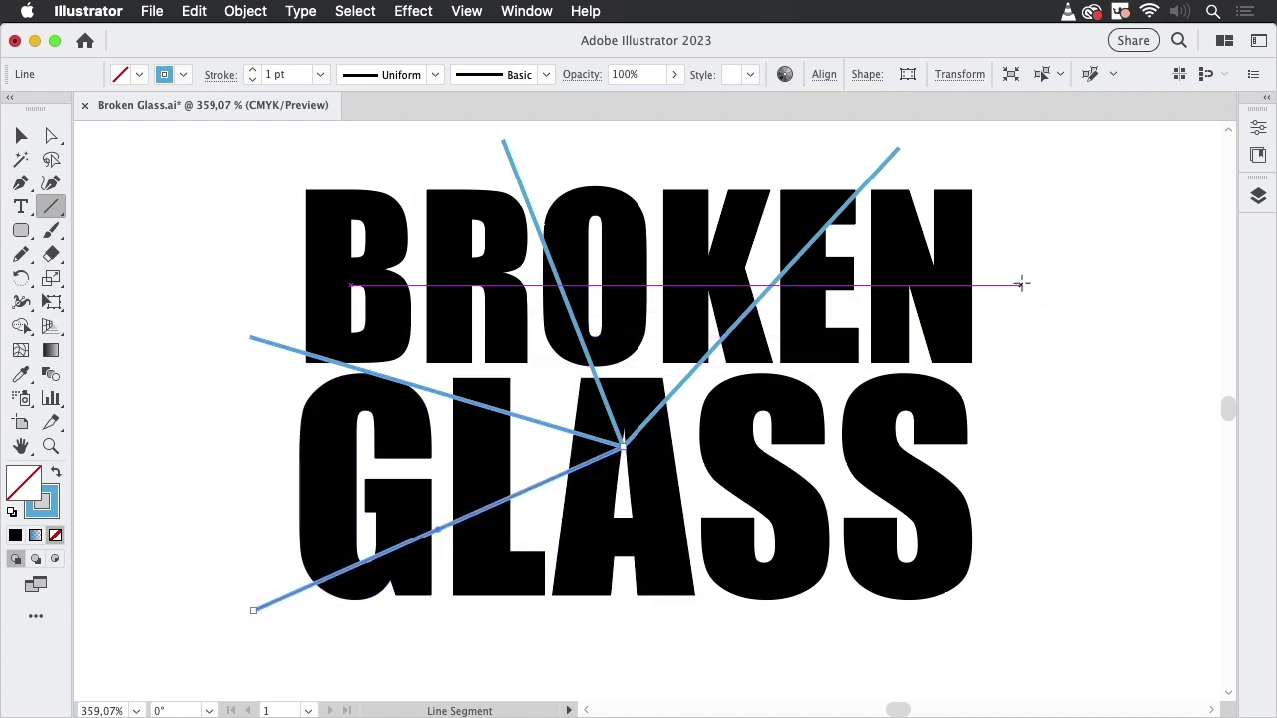
Step: Draw a crack across the N onto the diagonal crack, zooming in to check the join
drag(1021, 285, 716, 346)
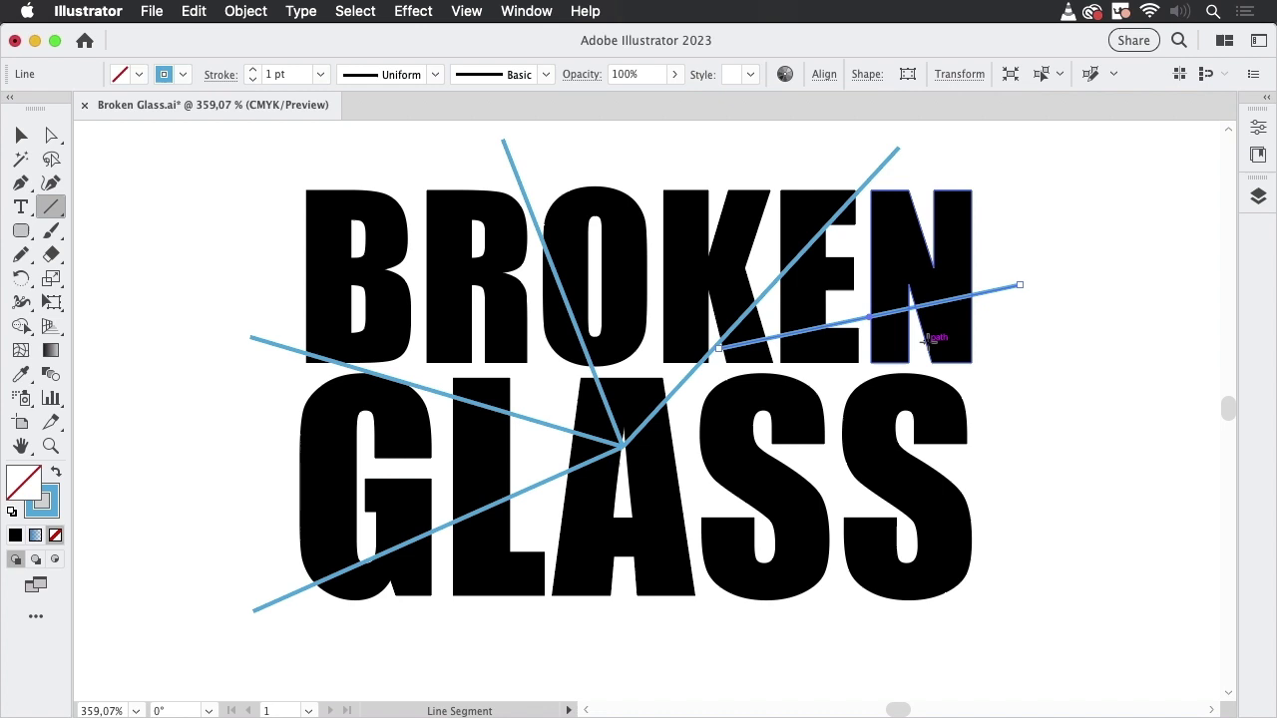
key(super+space)
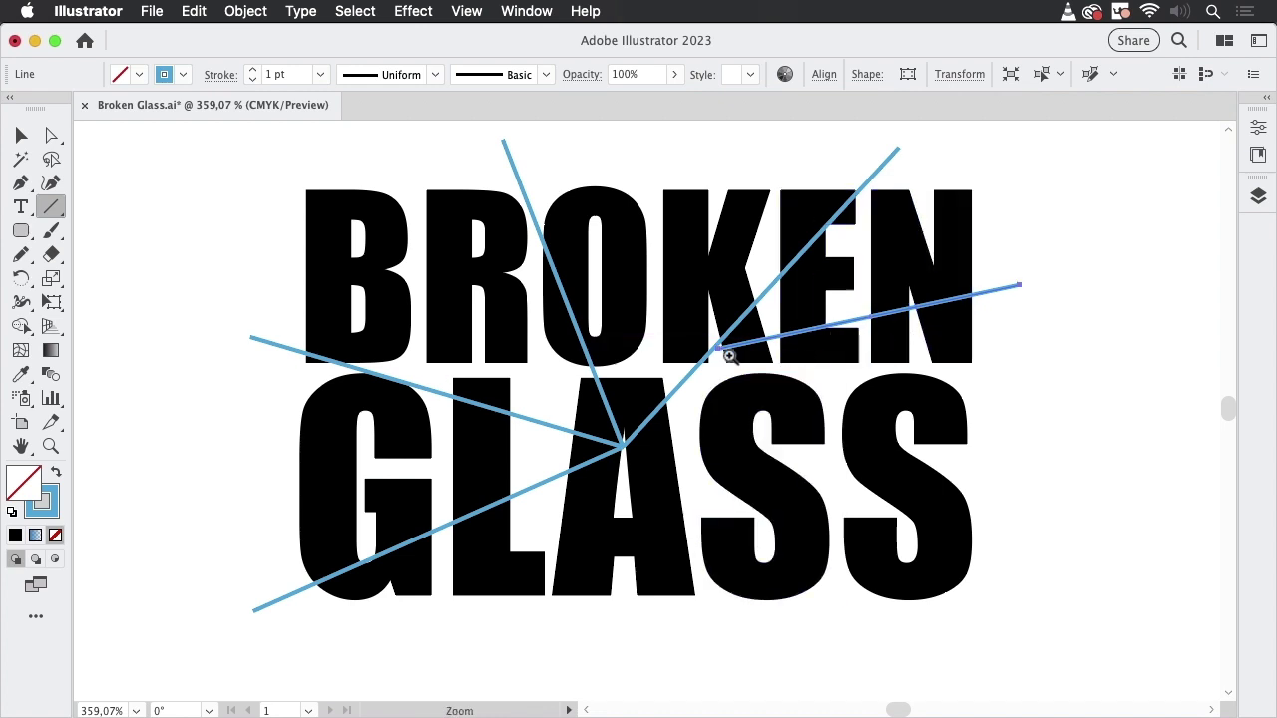
drag(730, 356, 1069, 368)
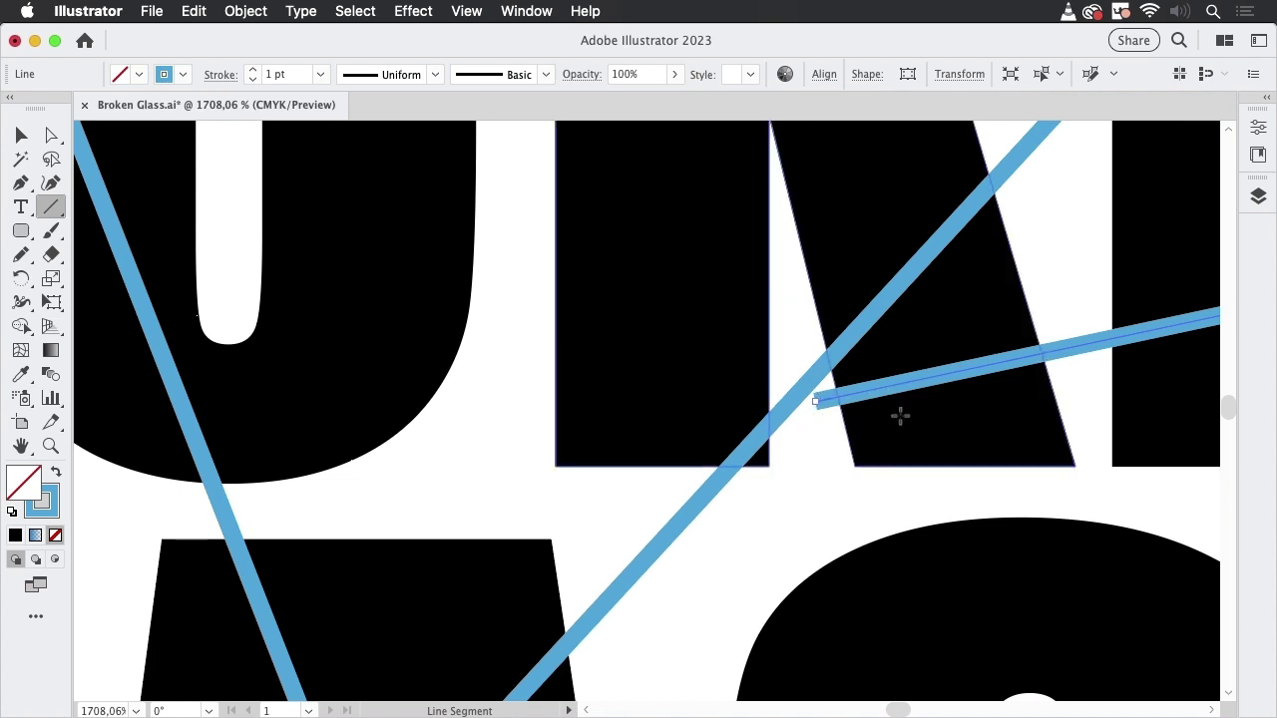
drag(1034, 245, 577, 419)
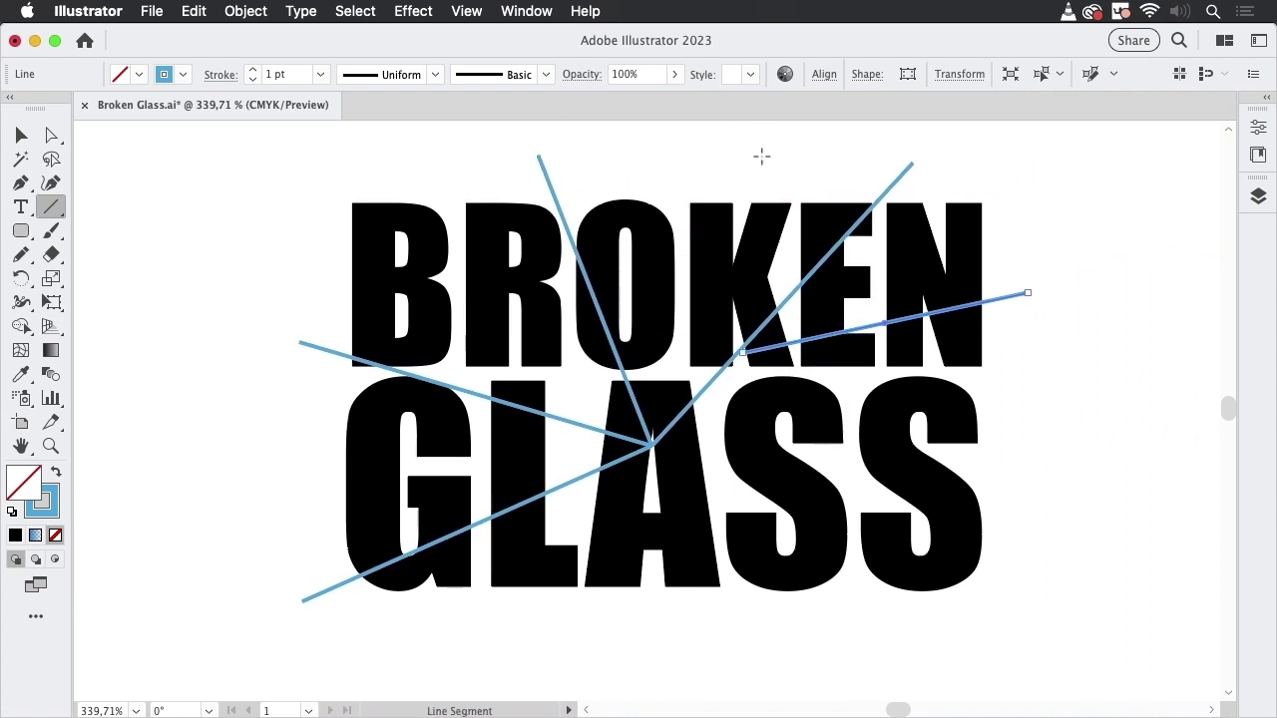
Step: Add branch cracks from above the K, above the B, and across the B
mouse_move(724, 135)
mouse_down()
mouse_move(733, 354)
mouse_move(740, 326)
mouse_move(762, 329)
mouse_up()
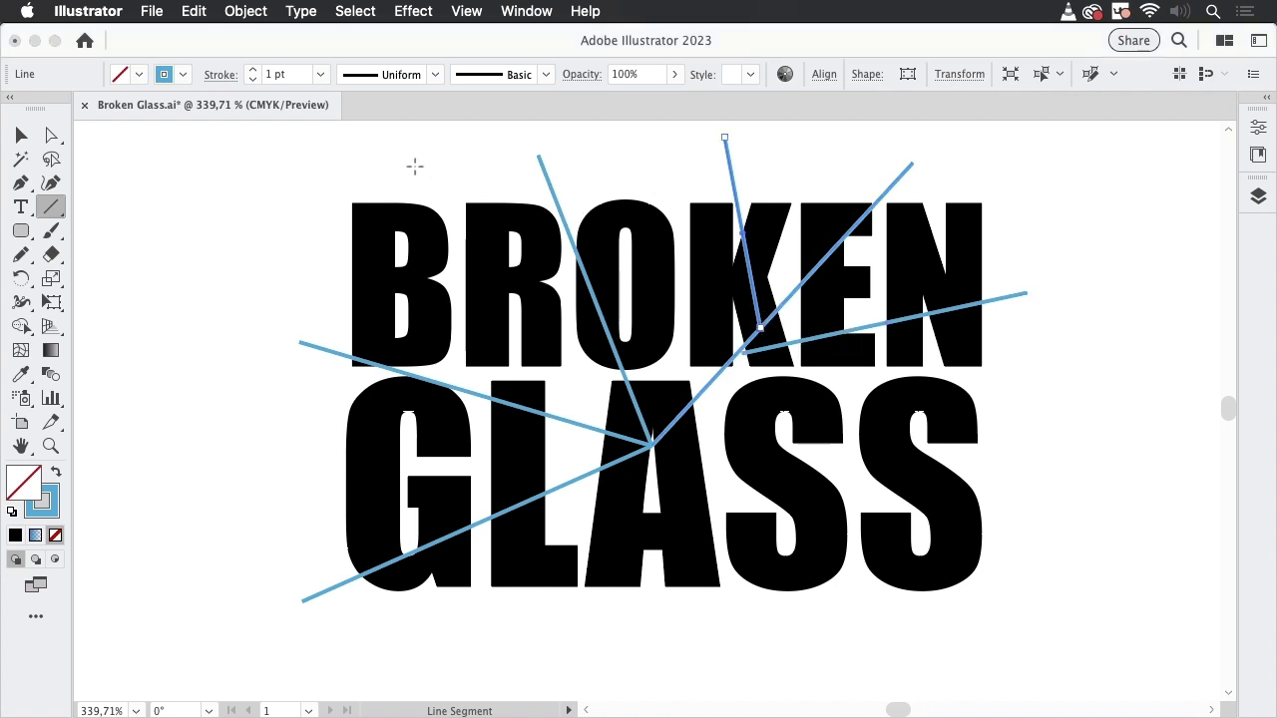
drag(379, 184, 597, 302)
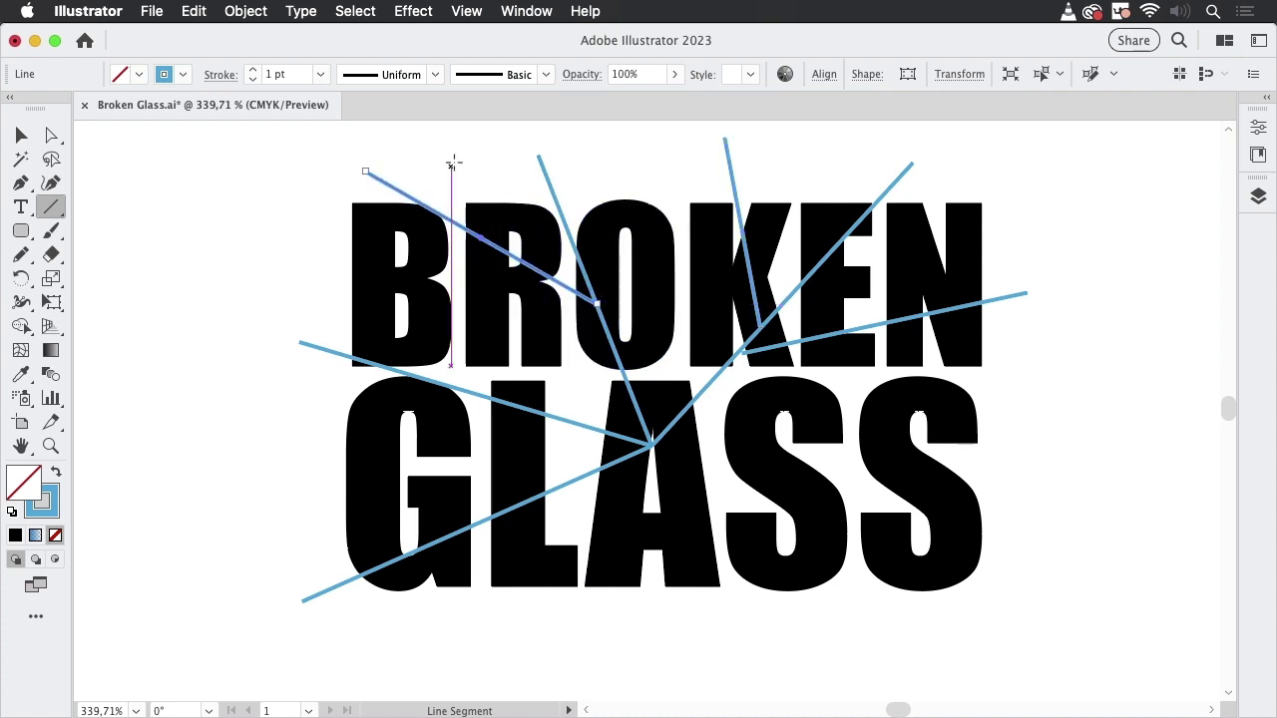
drag(311, 299, 501, 248)
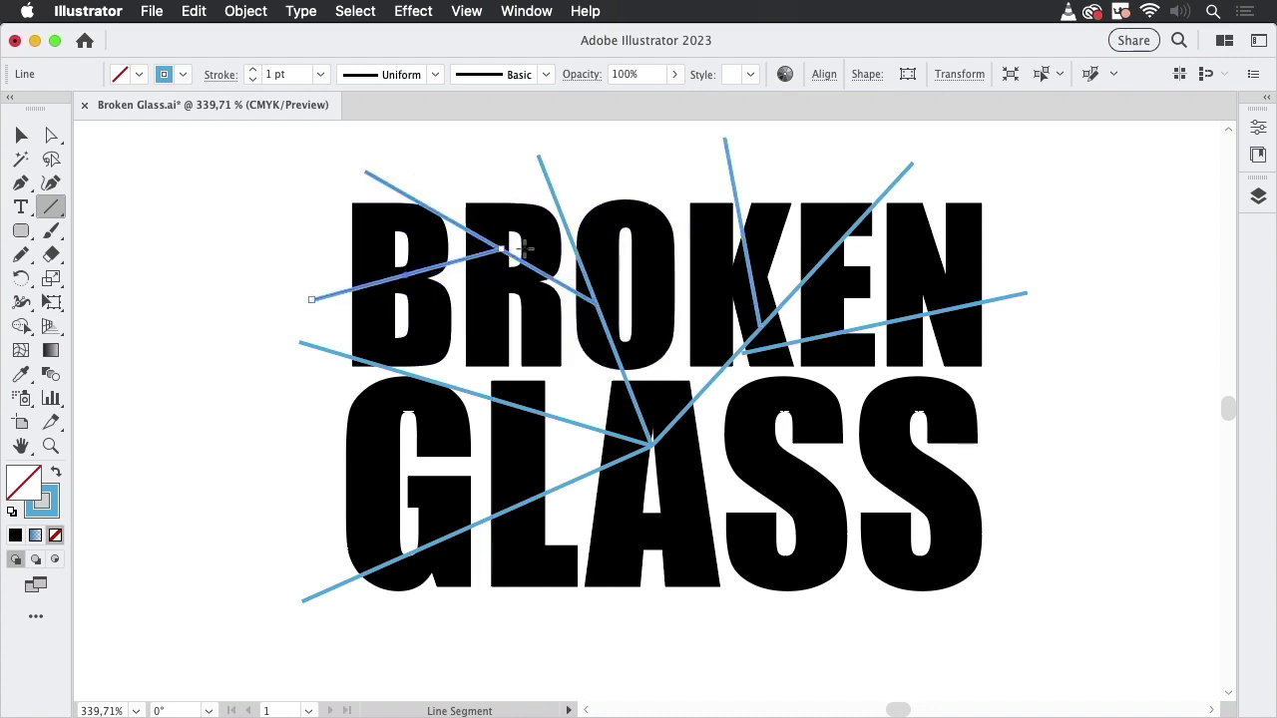
click(22, 135)
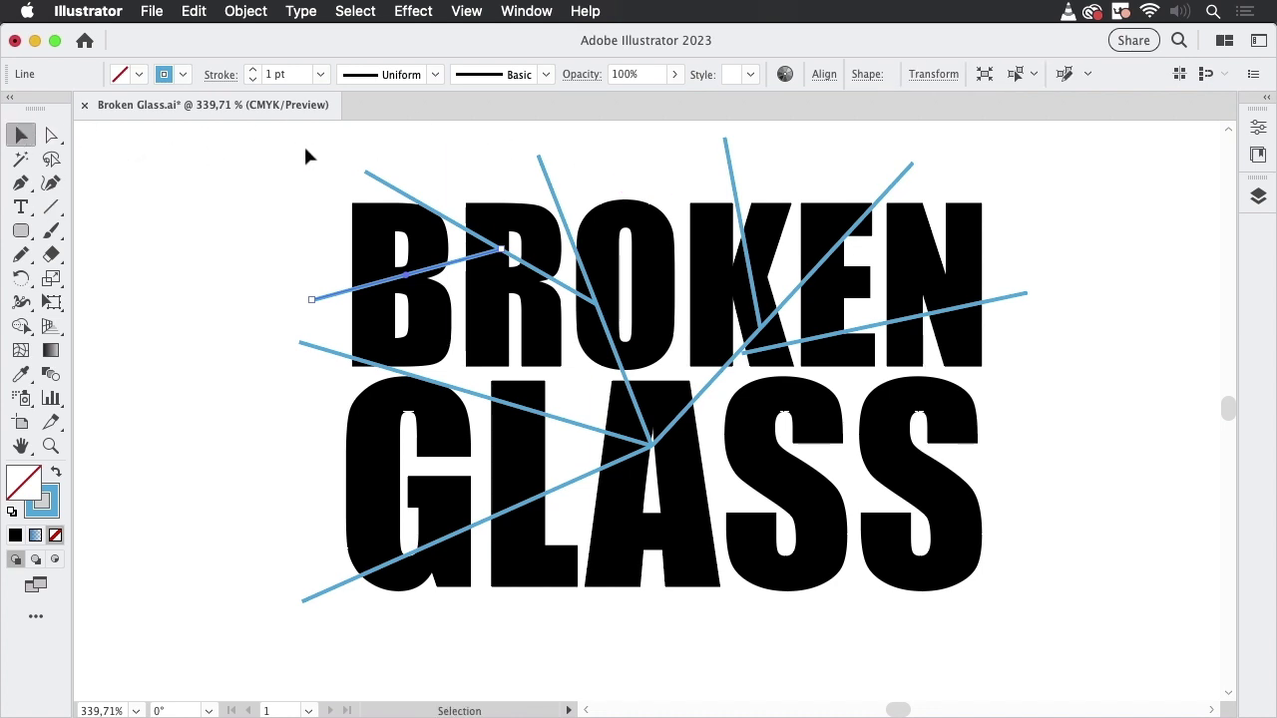
Step: Select every line with the same blue stroke and delete them
drag(317, 149, 387, 184)
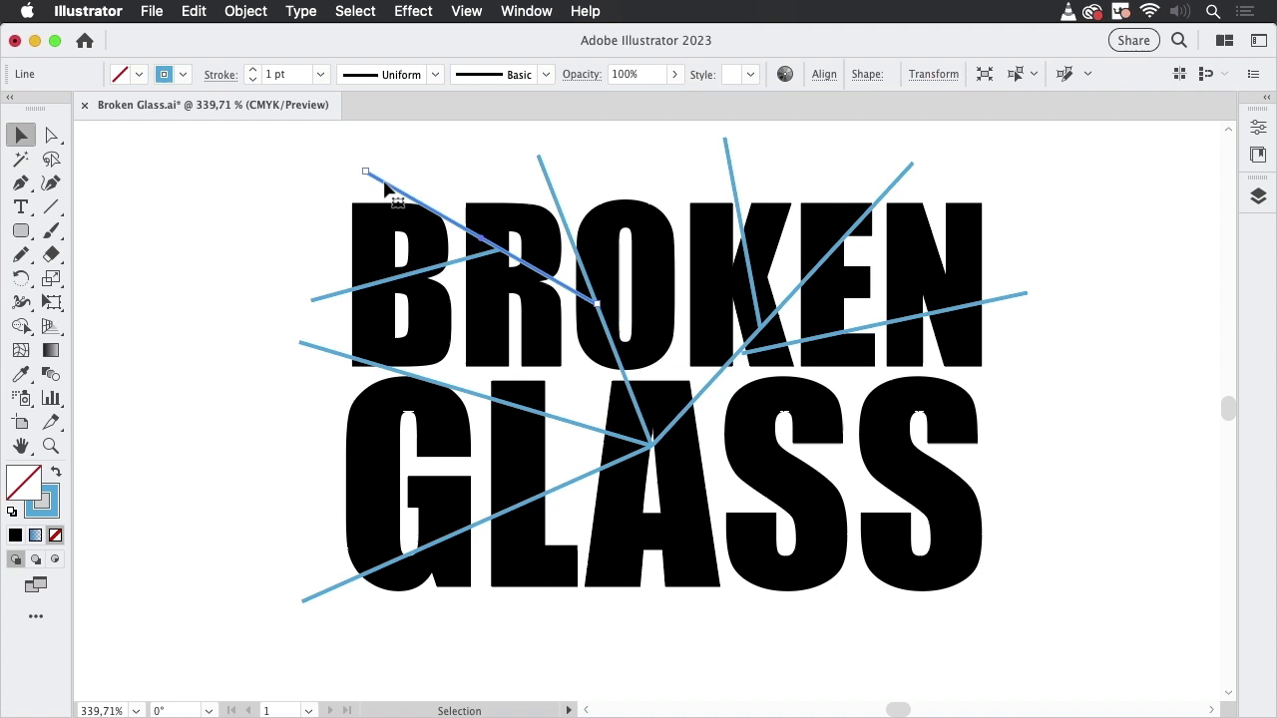
click(359, 11)
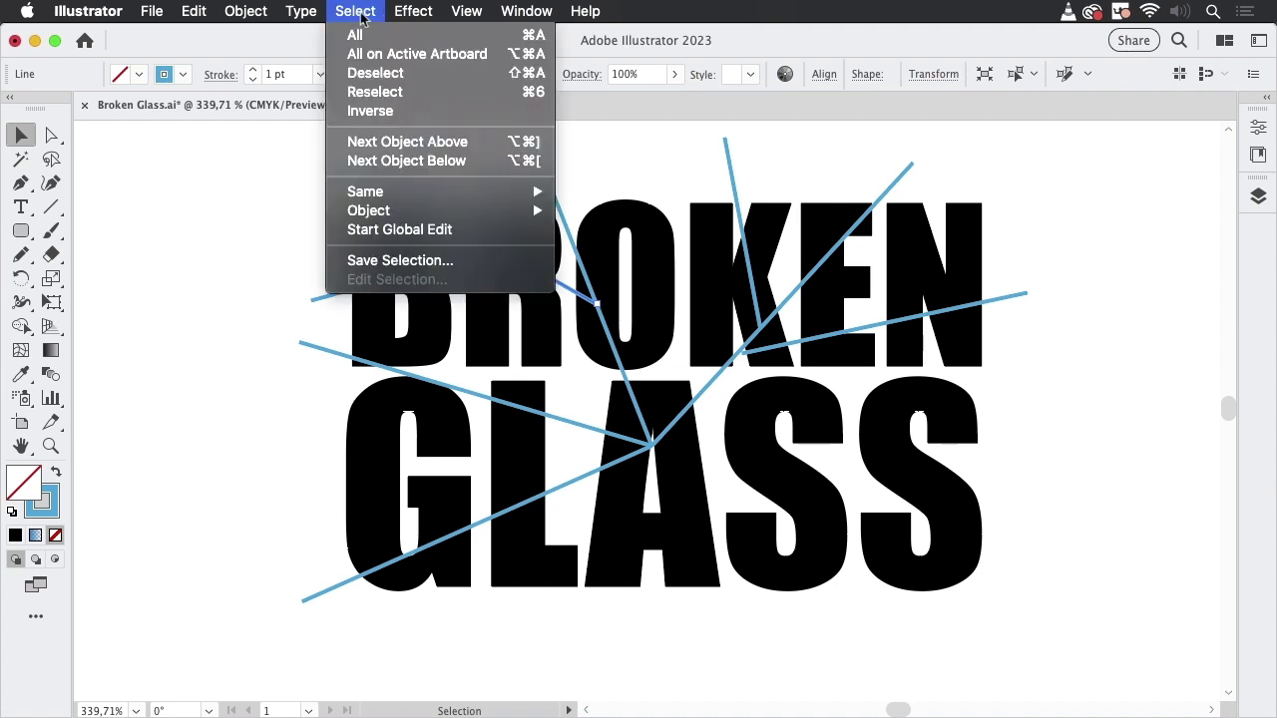
mouse_move(379, 195)
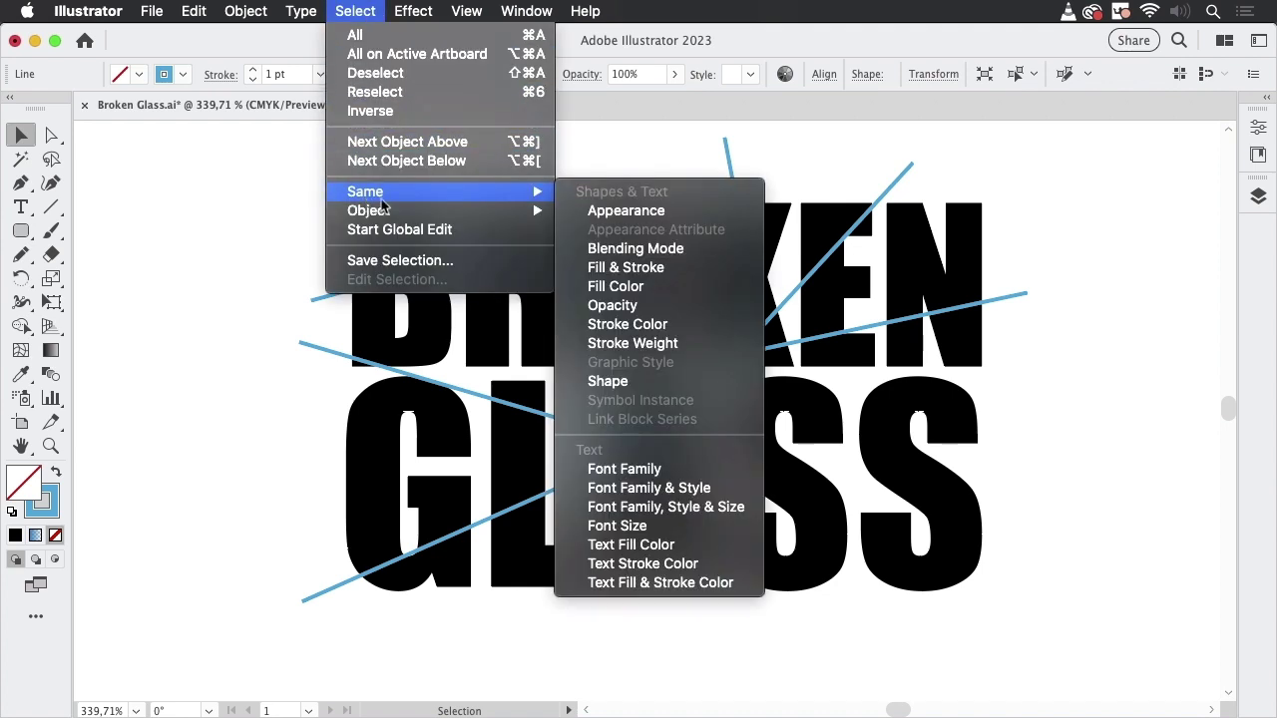
click(671, 325)
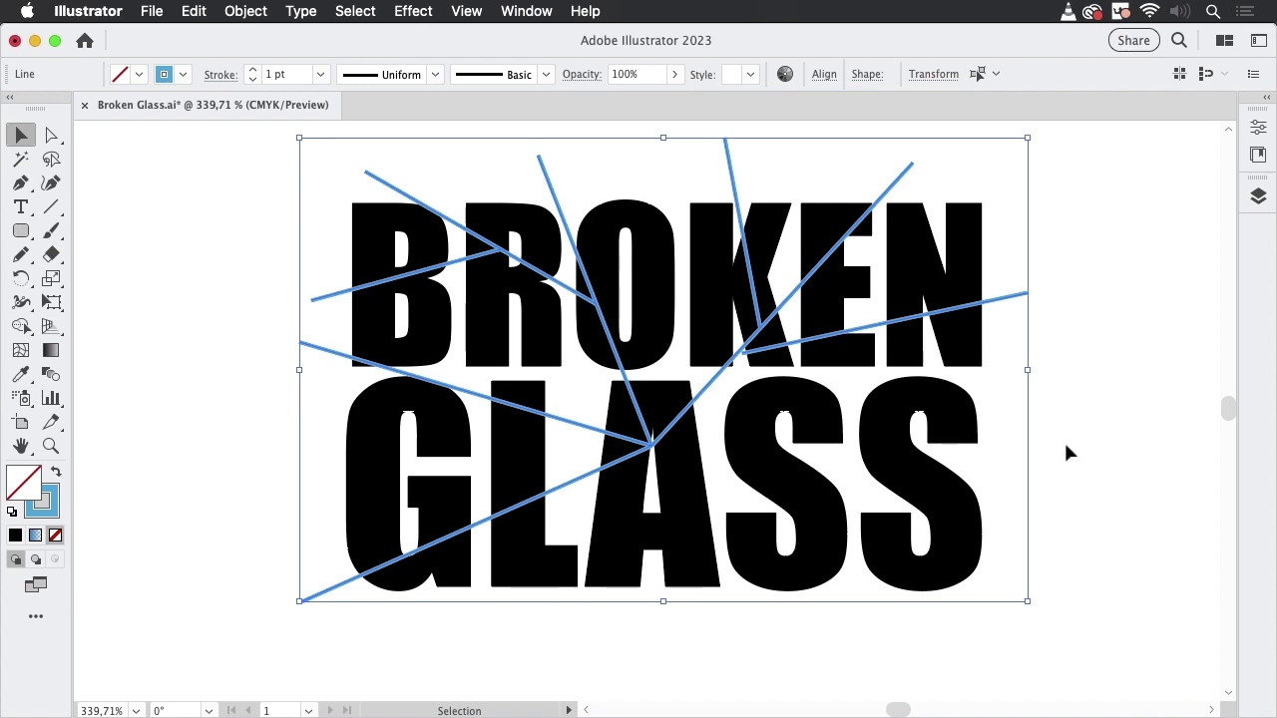
key(Delete)
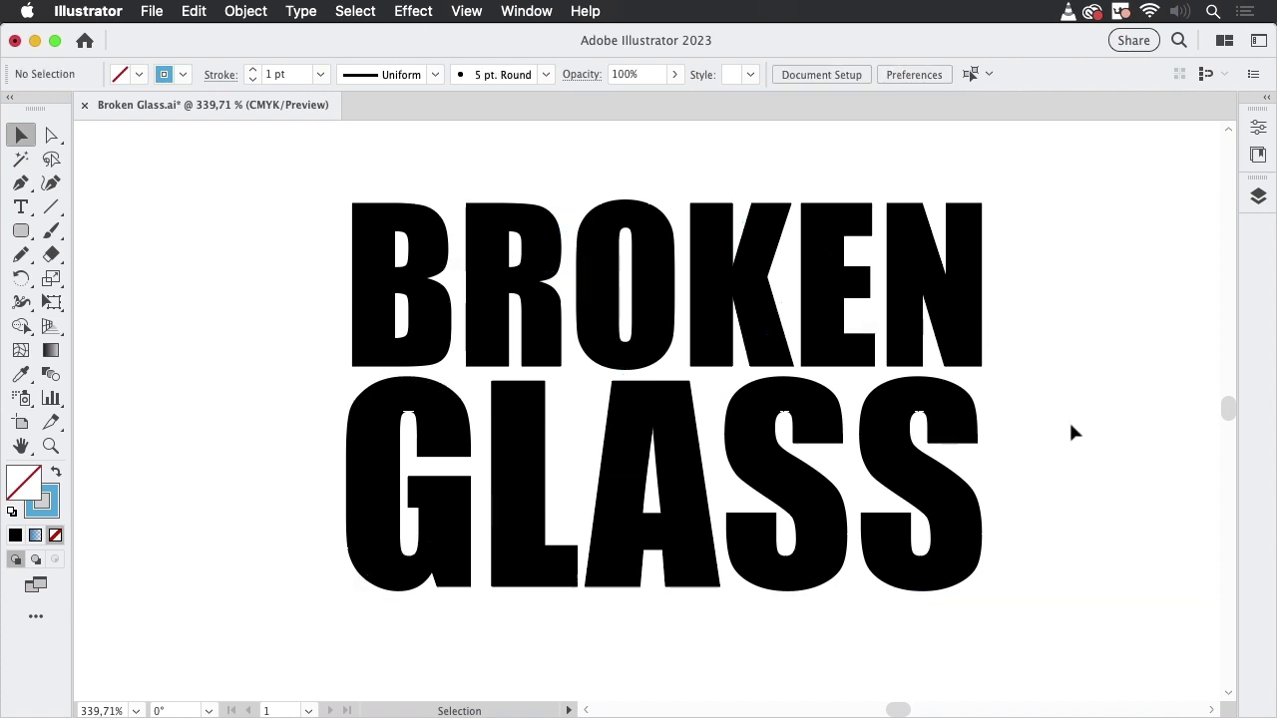
Step: Show the Lines layer with the red crack lines and recentre the artwork
click(1257, 196)
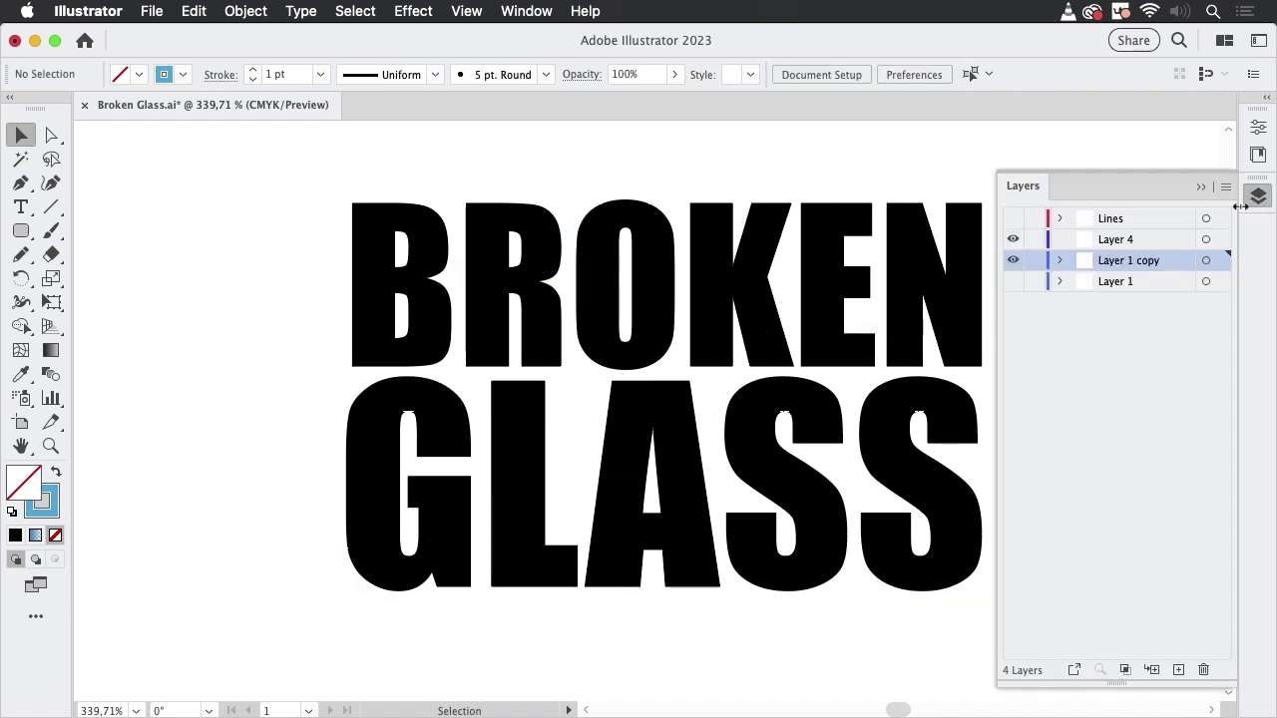
click(1013, 219)
click(1201, 188)
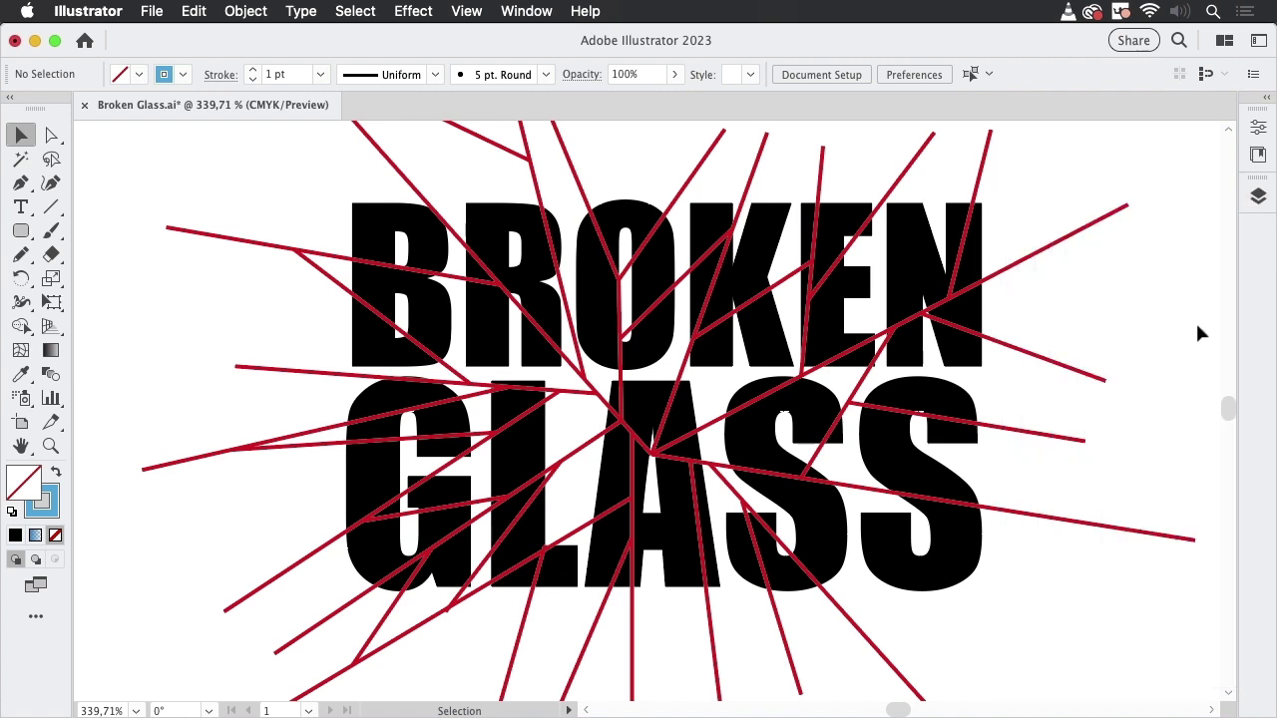
drag(1120, 393, 1105, 411)
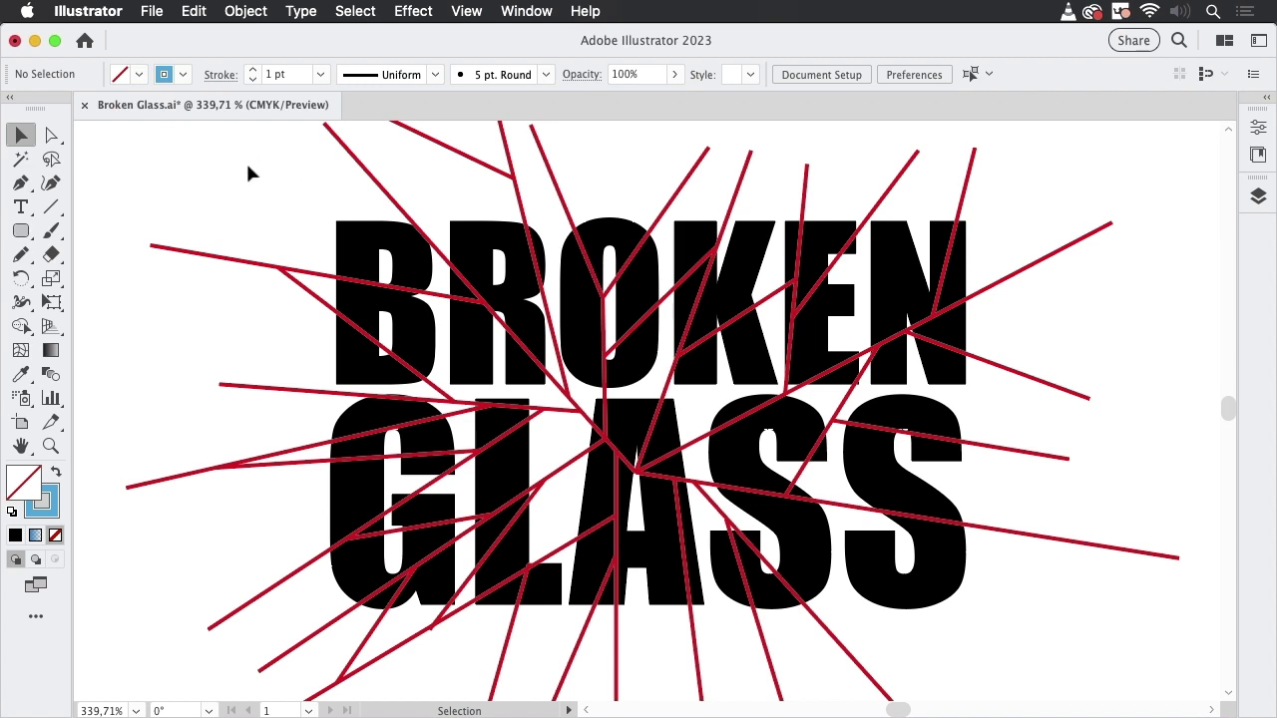
Step: Delete the stray short crack line at the top left
drag(247, 162, 952, 596)
drag(630, 514, 254, 210)
drag(429, 152, 443, 175)
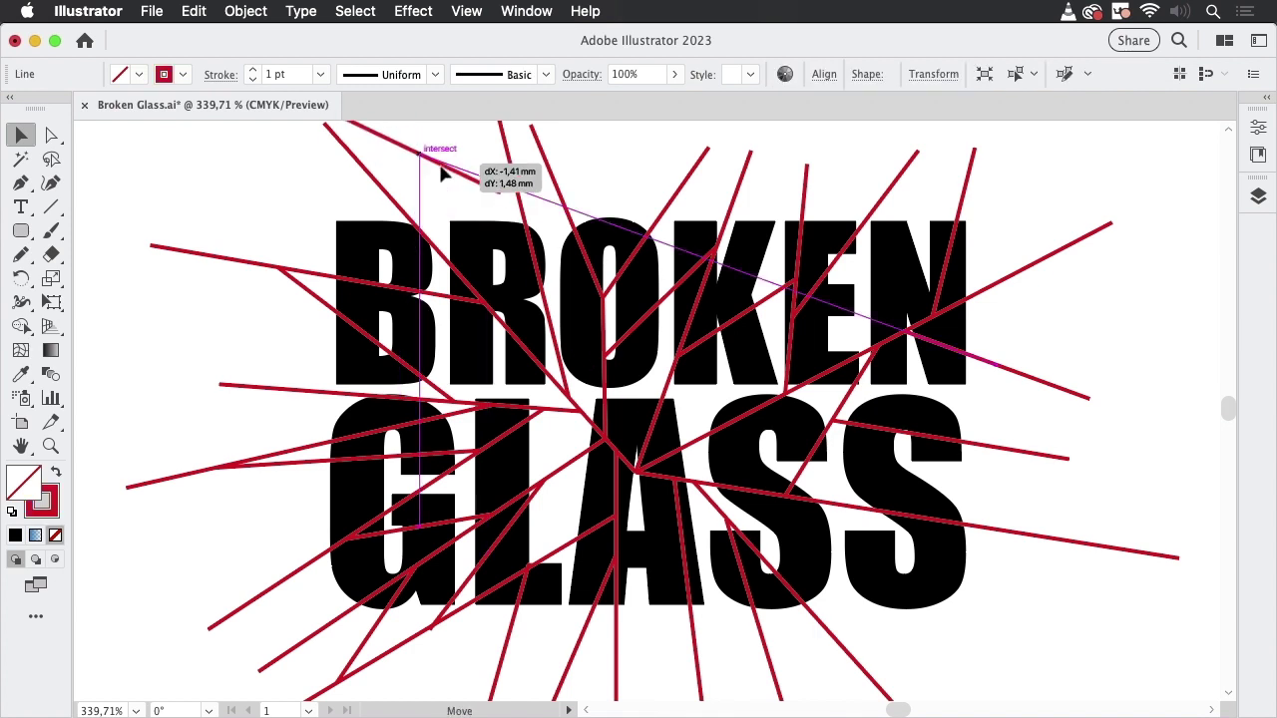
drag(444, 175, 431, 162)
key(Delete)
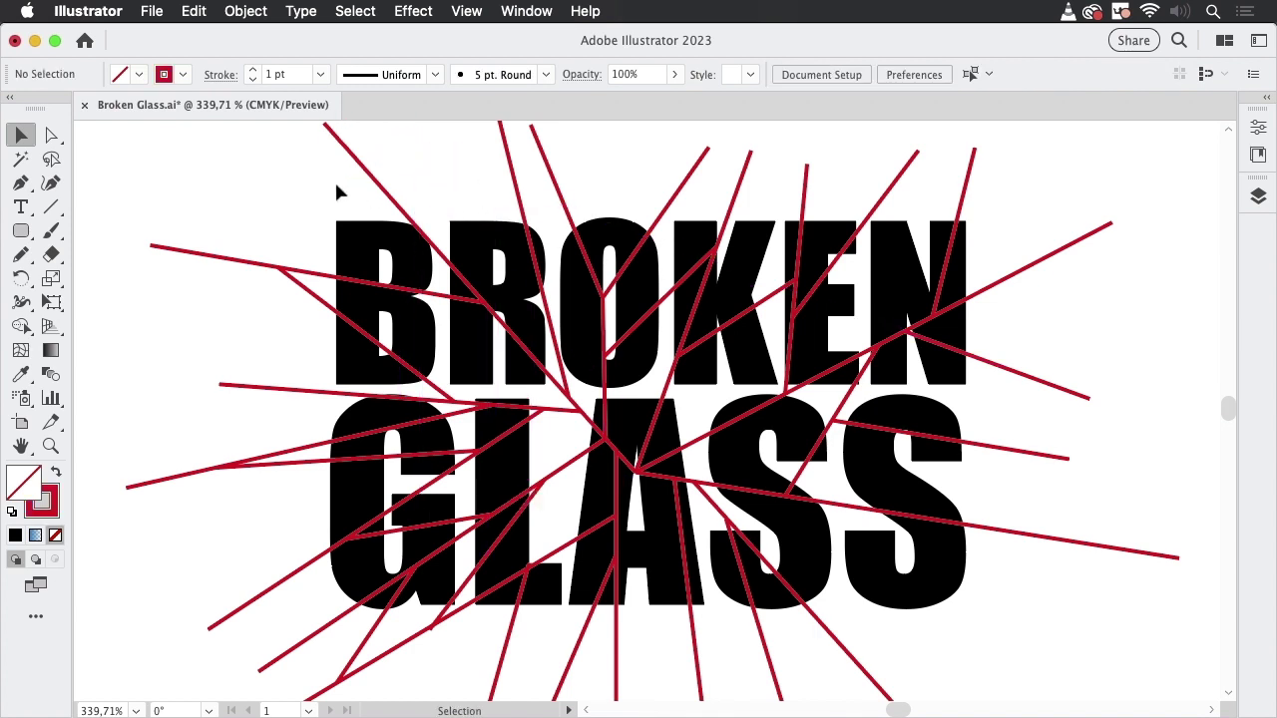
Step: Select the lettering with all crack lines and apply Pathfinder Divide
drag(501, 292, 952, 521)
drag(1089, 670, 1087, 666)
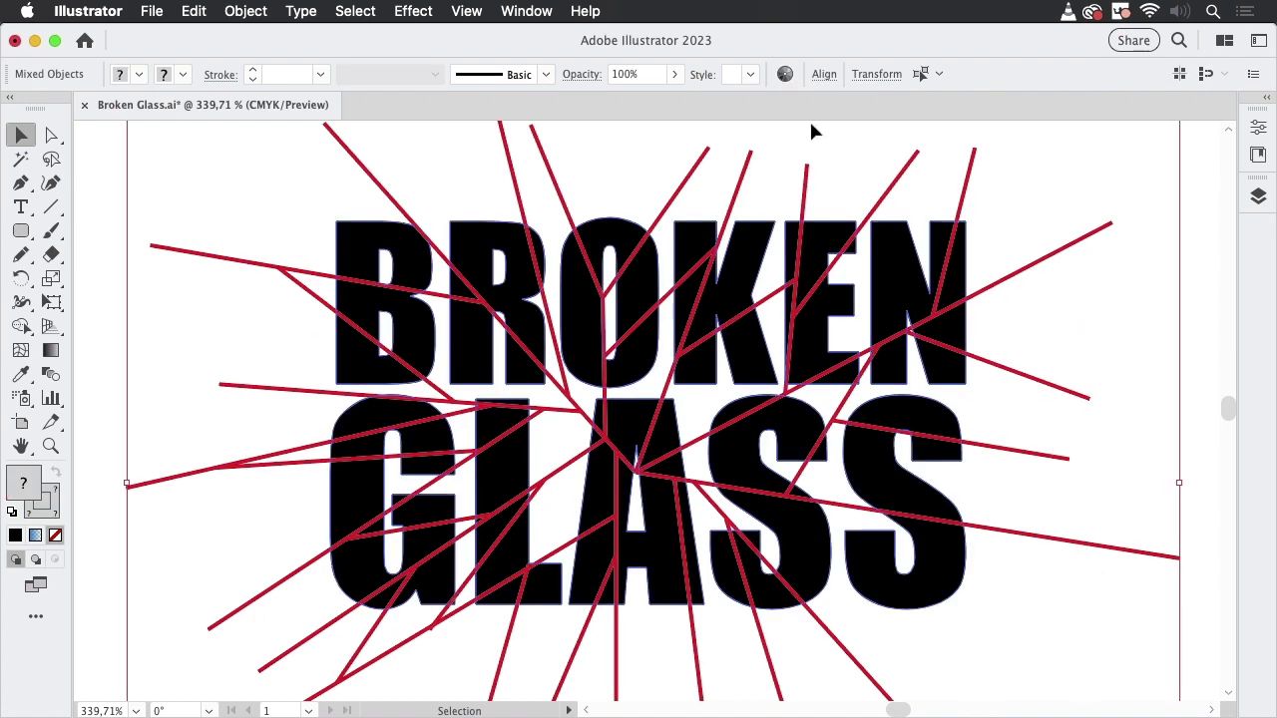
click(519, 12)
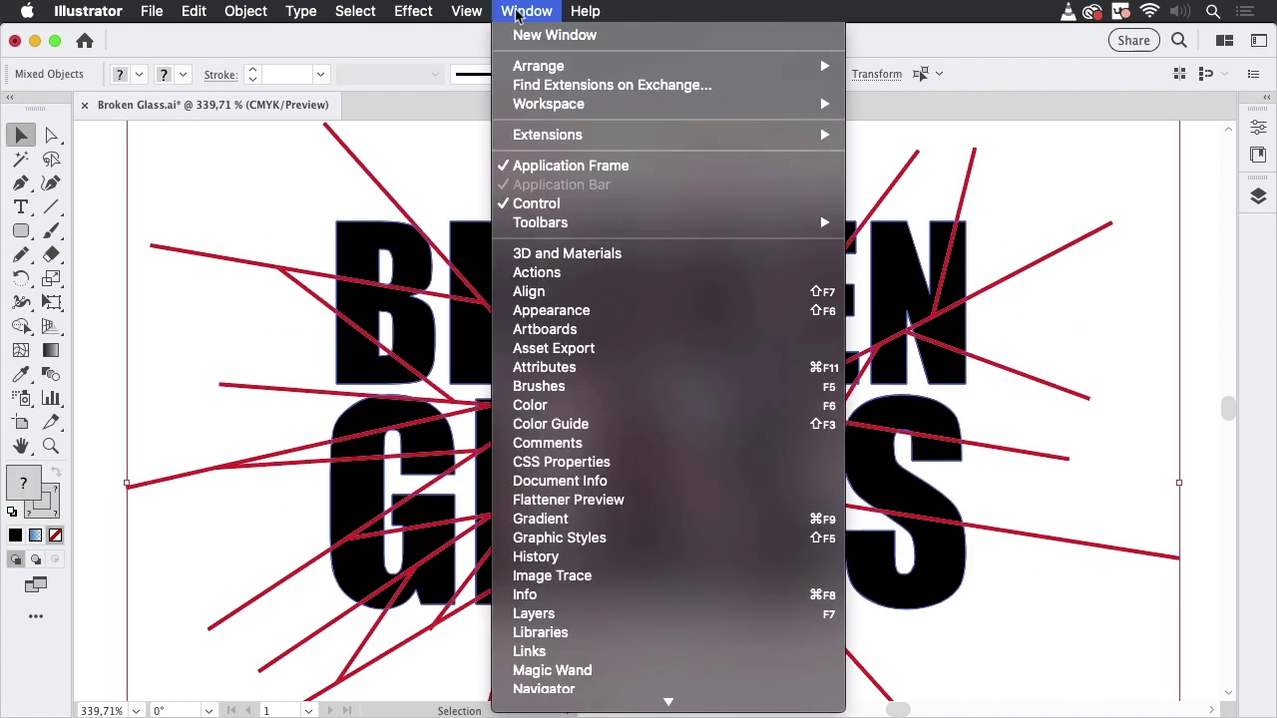
scroll(639, 668, down, 3)
click(627, 593)
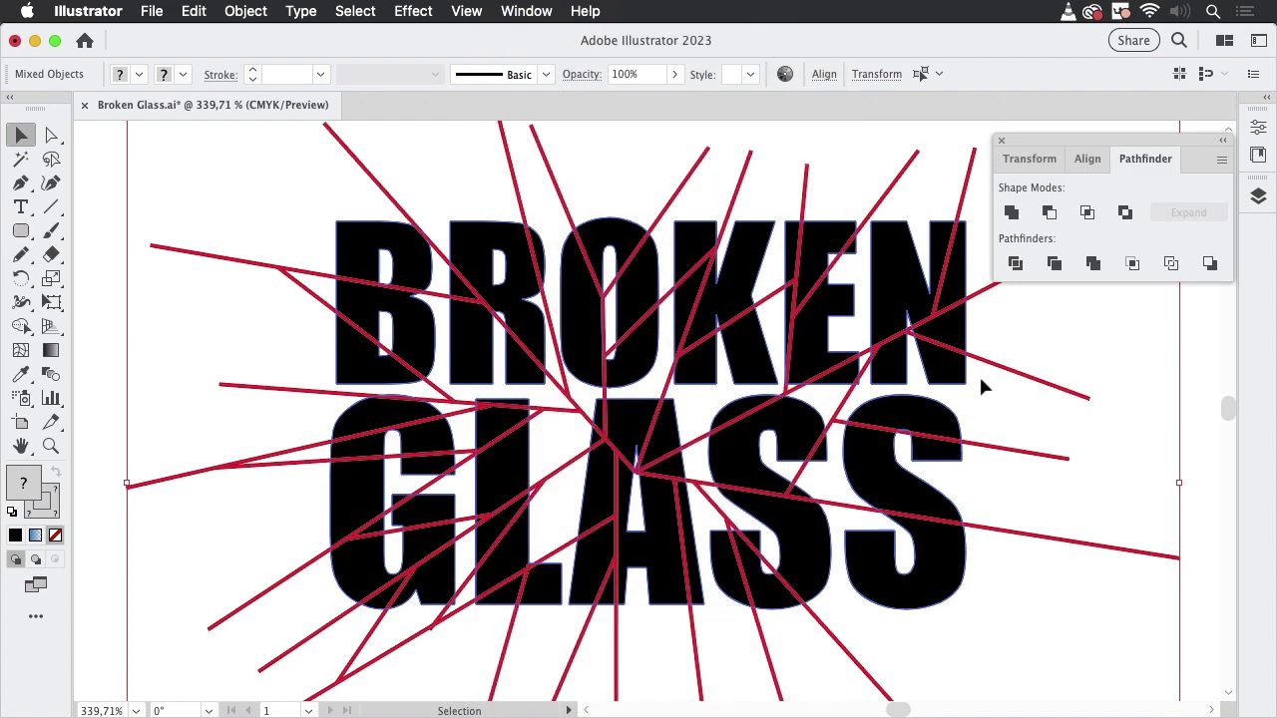
drag(1038, 142, 931, 142)
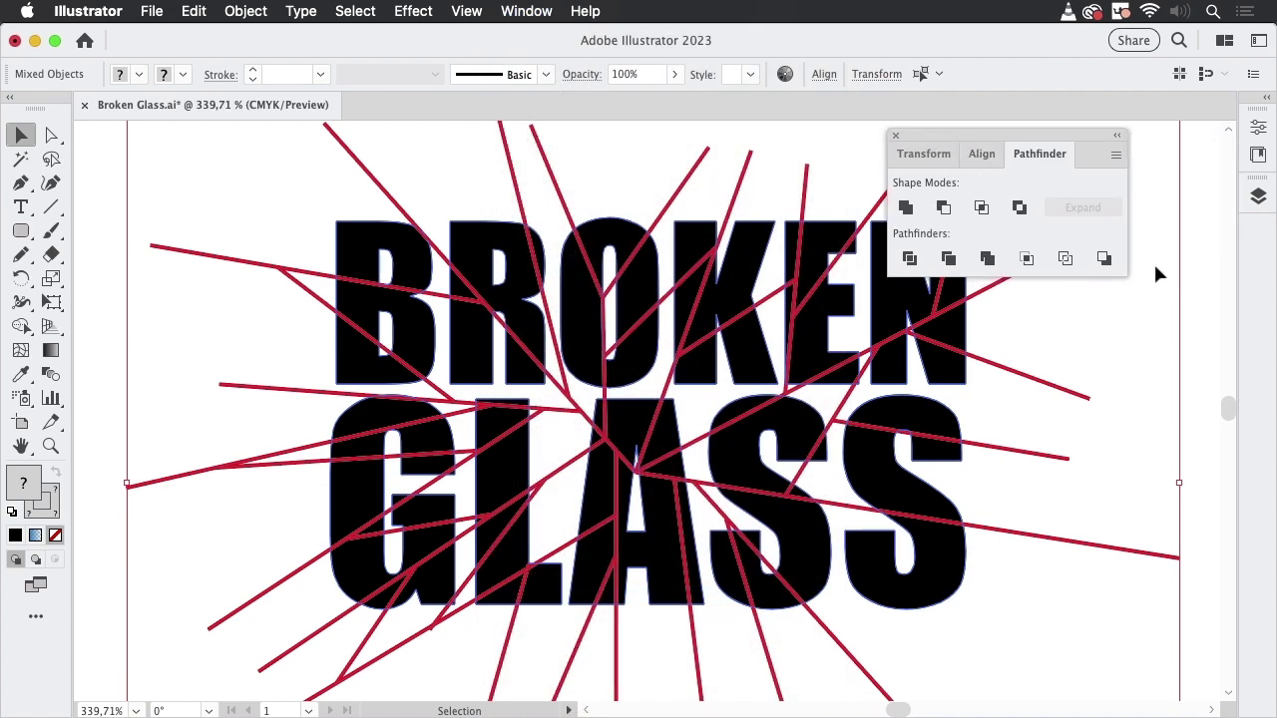
click(908, 261)
drag(896, 240, 1077, 287)
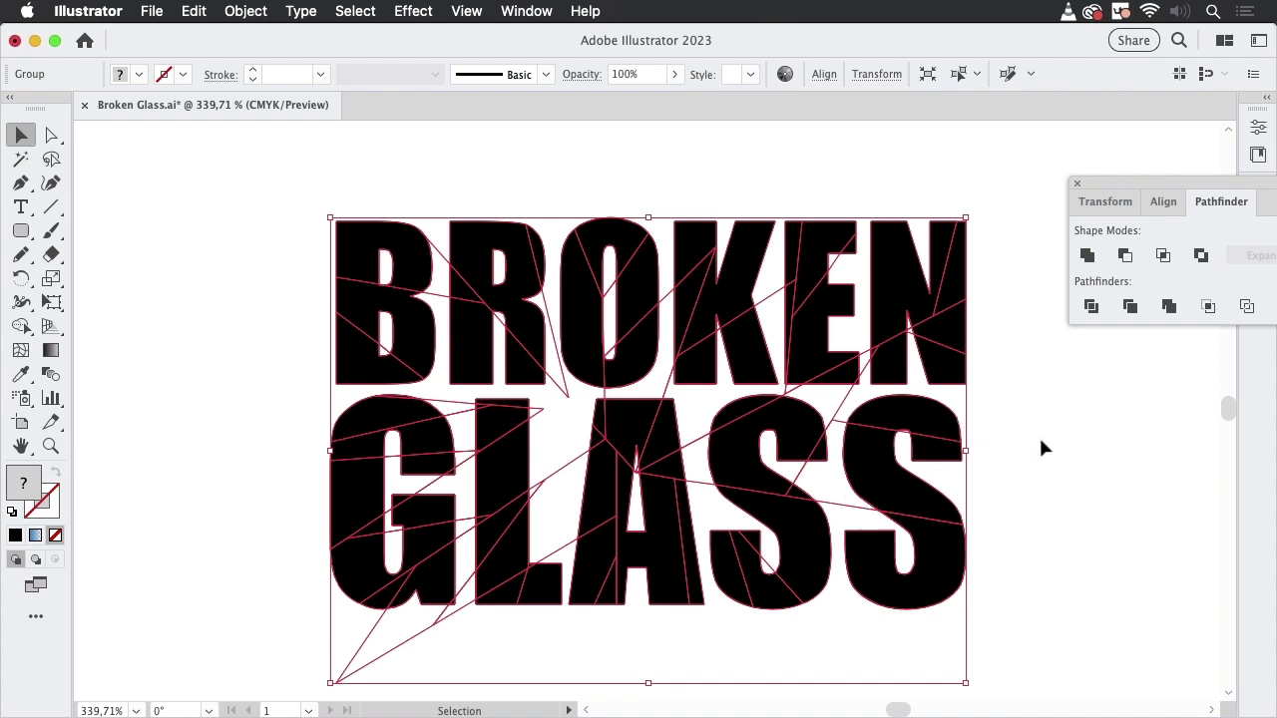
Step: Ungroup the divided broken-glass group into separate pieces
click(265, 648)
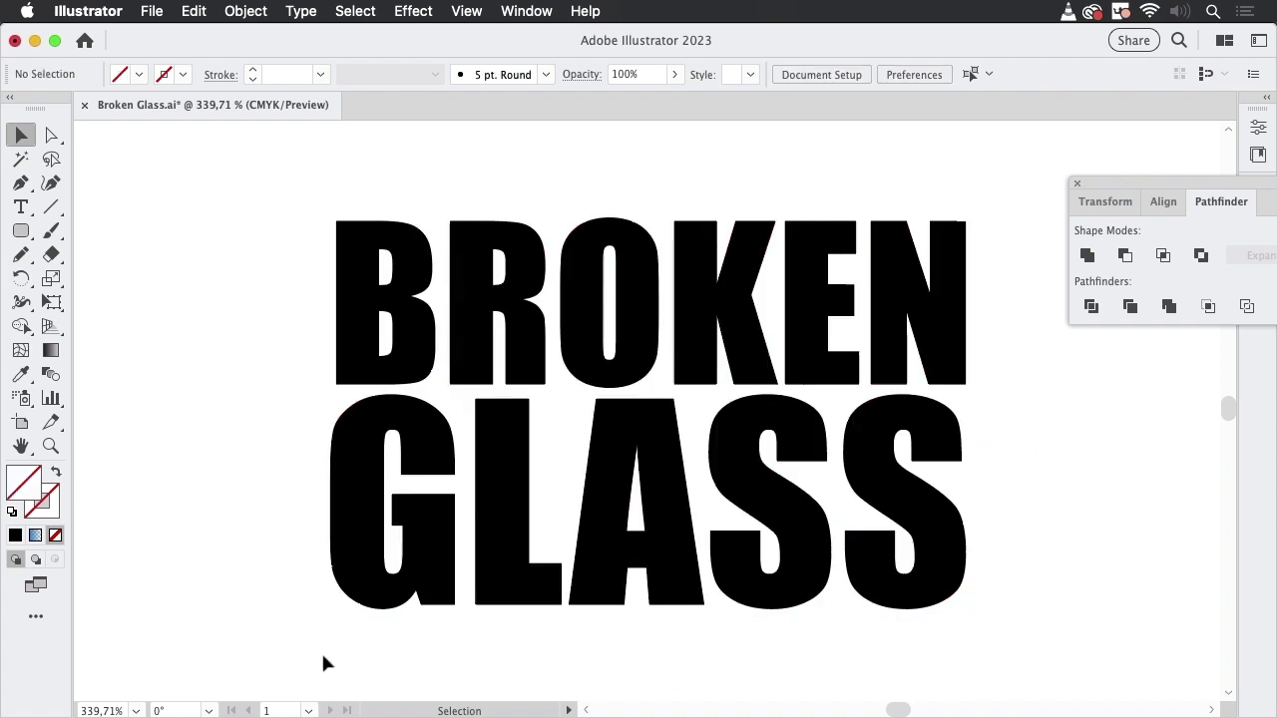
click(356, 664)
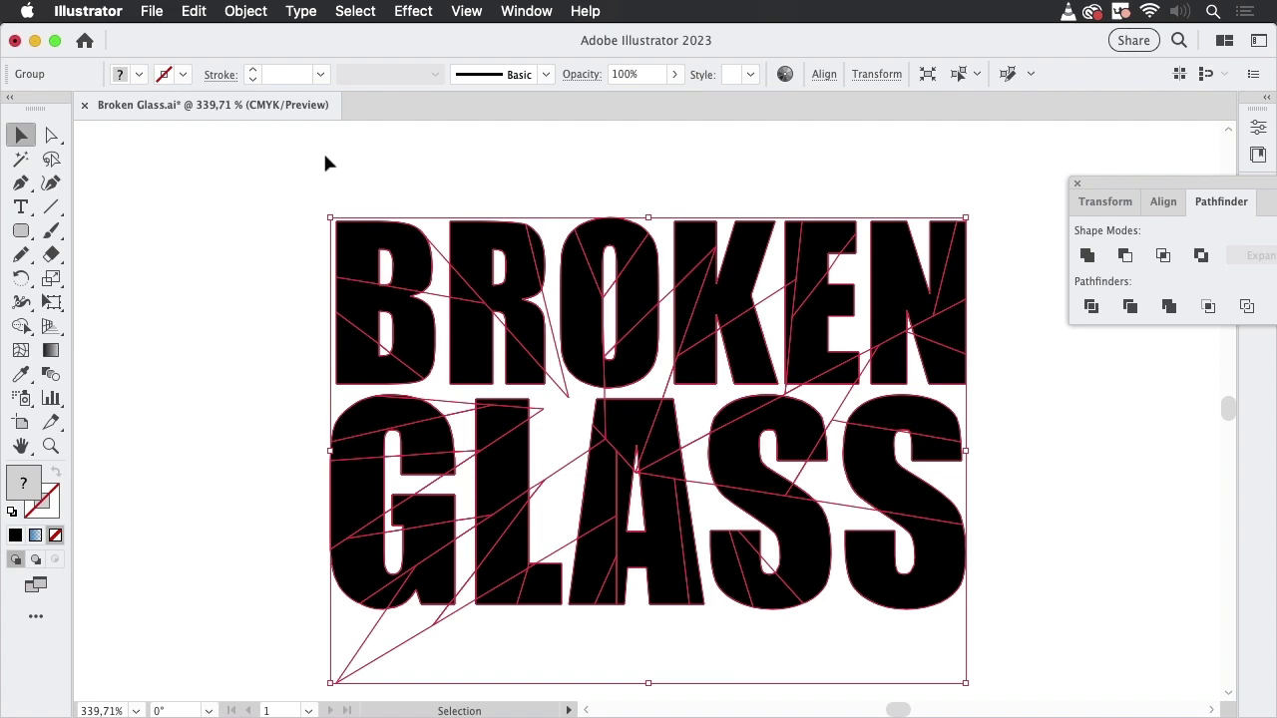
click(251, 14)
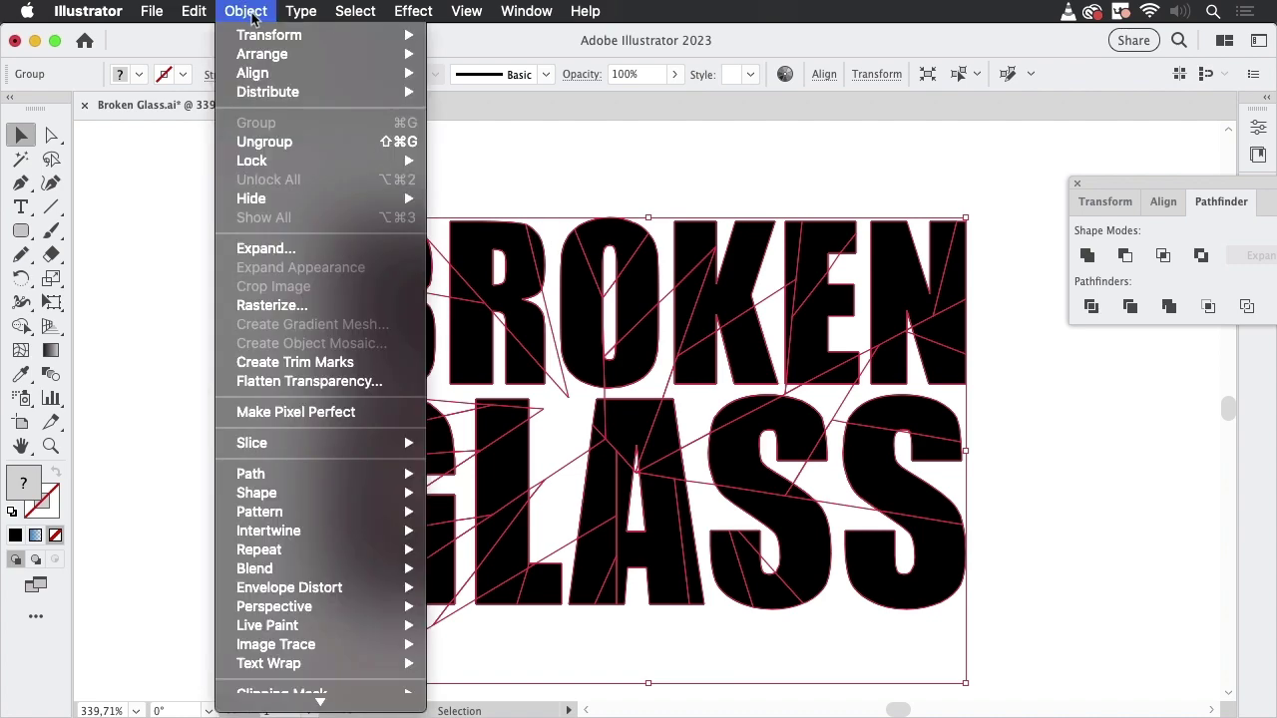
click(264, 142)
click(199, 495)
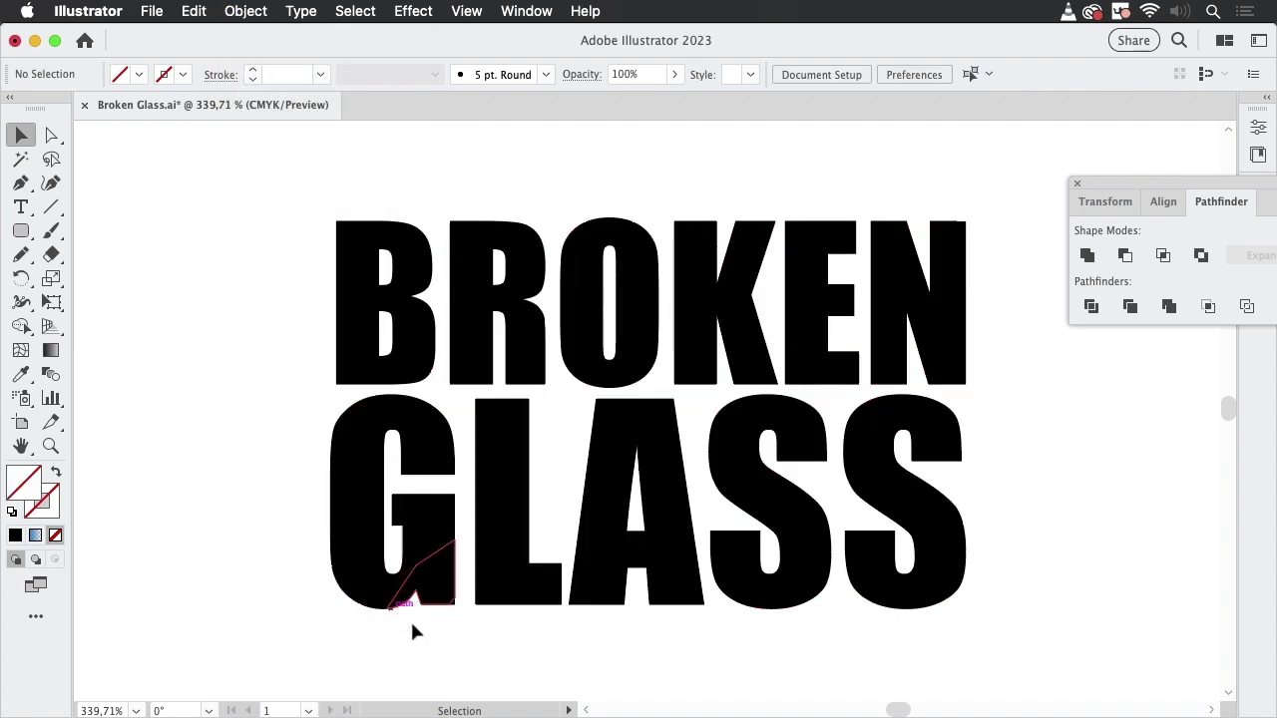
Step: Select all the empty leftover pieces with Select > Same > Fill & Stroke
click(418, 638)
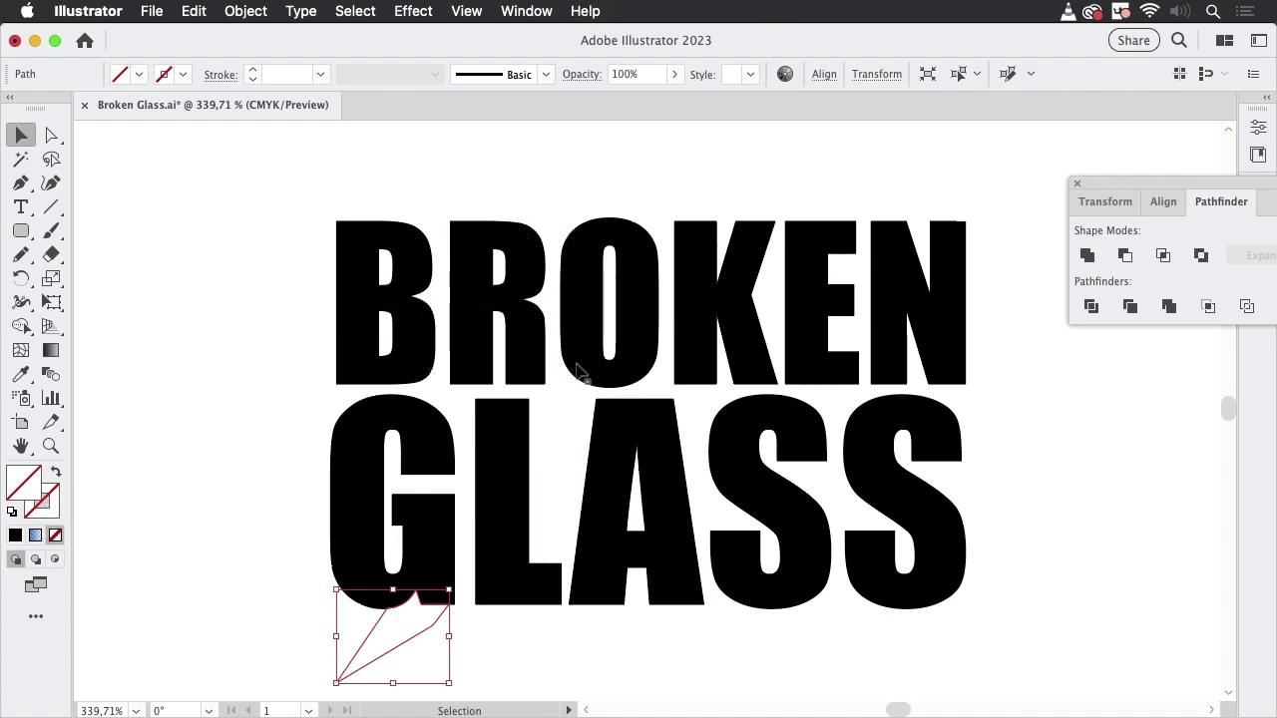
click(359, 14)
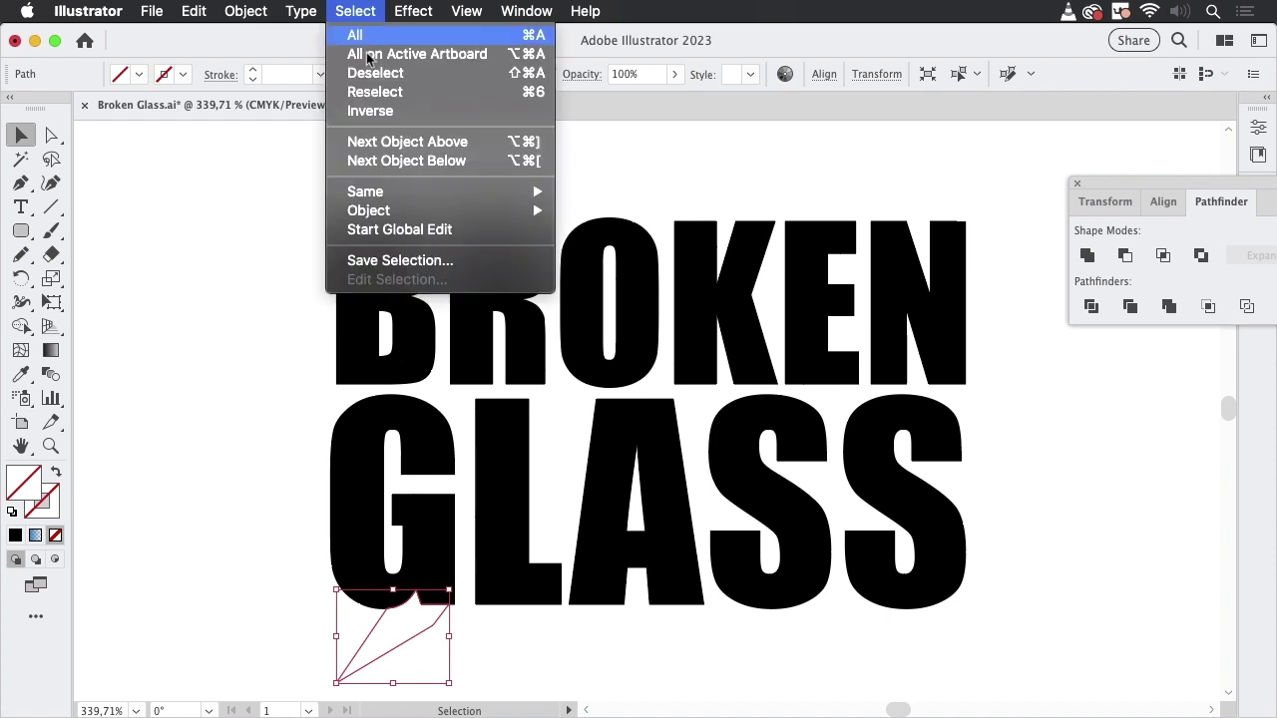
mouse_move(389, 200)
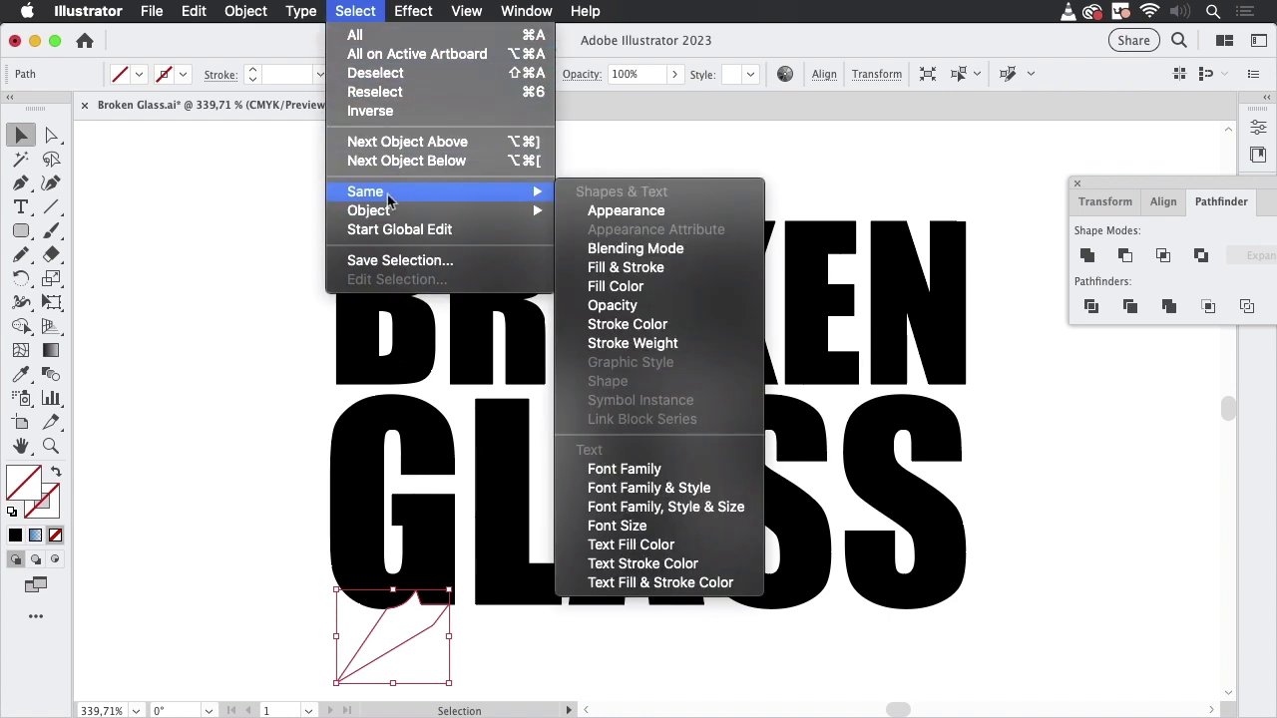
click(656, 269)
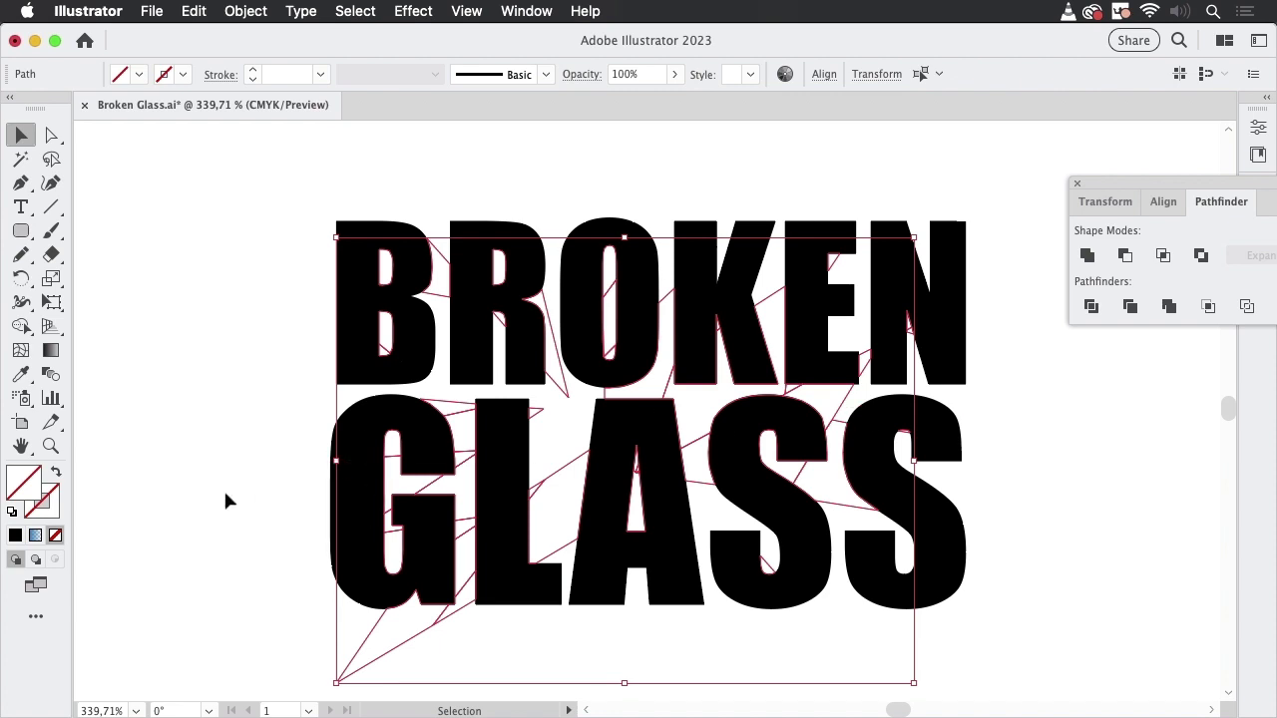
click(1033, 434)
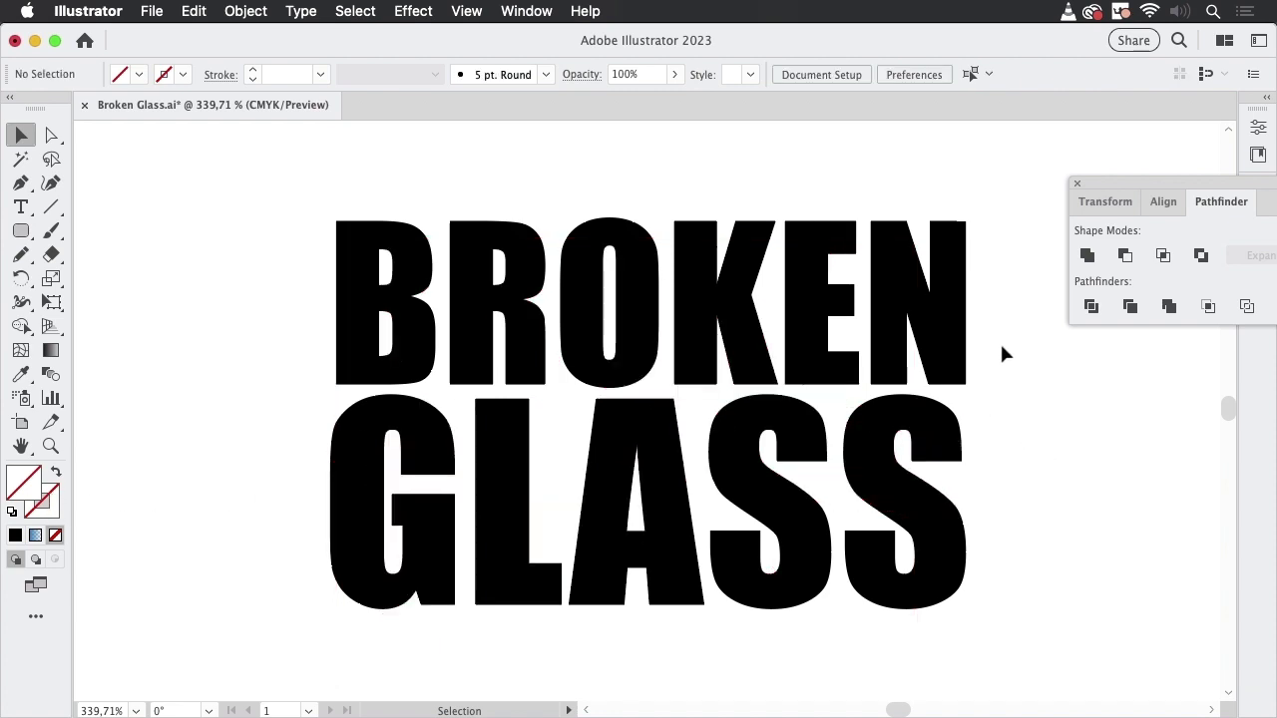
Step: Shift and tilt the bottom, top and middle shards of the final S apart
click(912, 279)
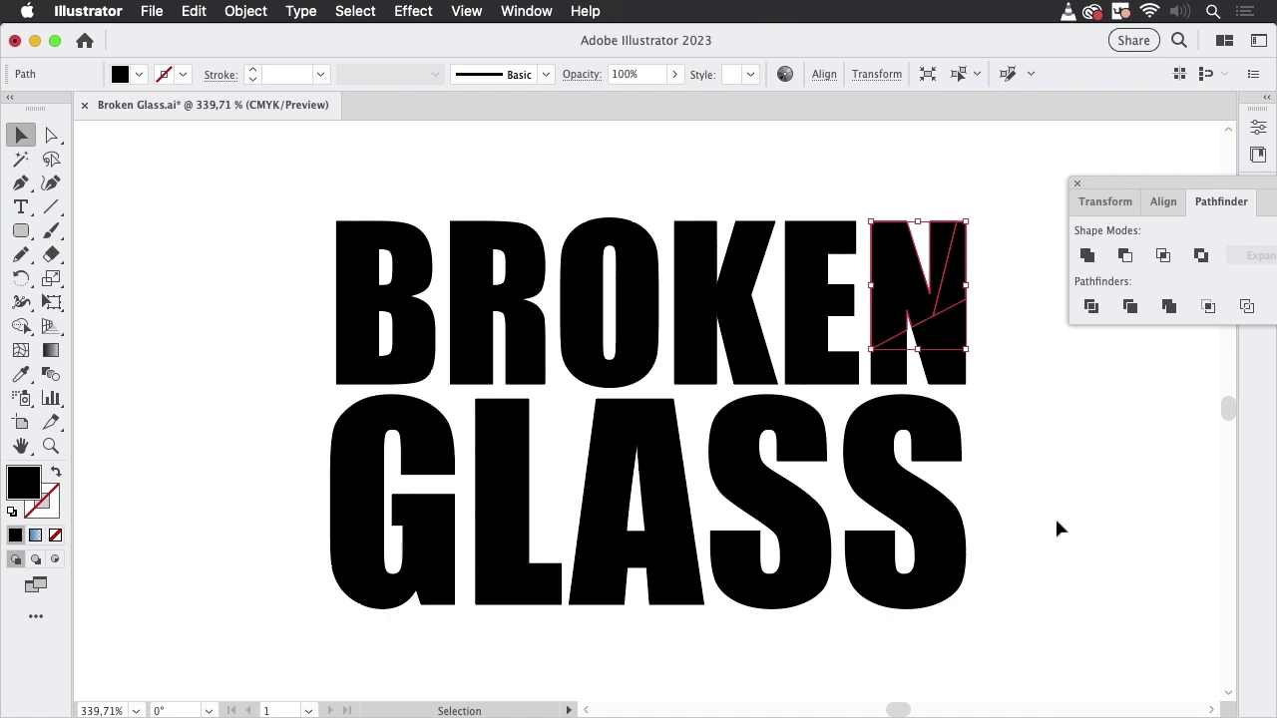
click(1031, 568)
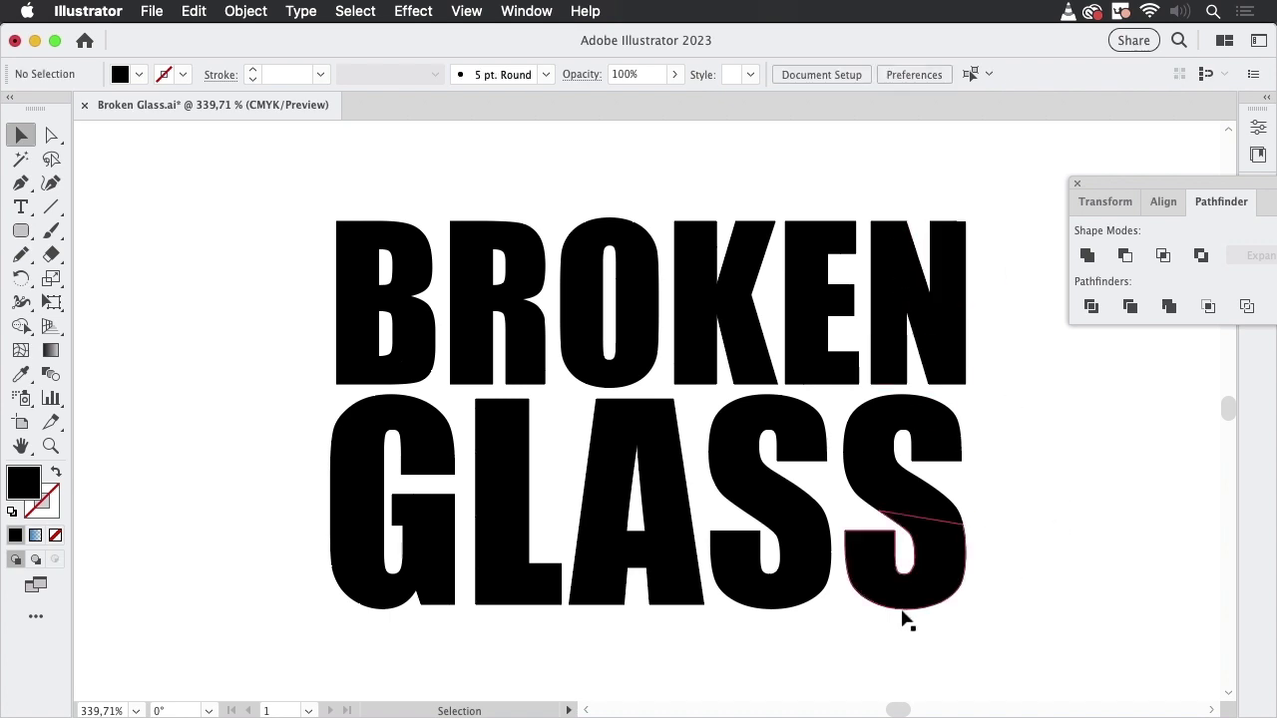
drag(926, 600, 964, 556)
drag(940, 450, 964, 426)
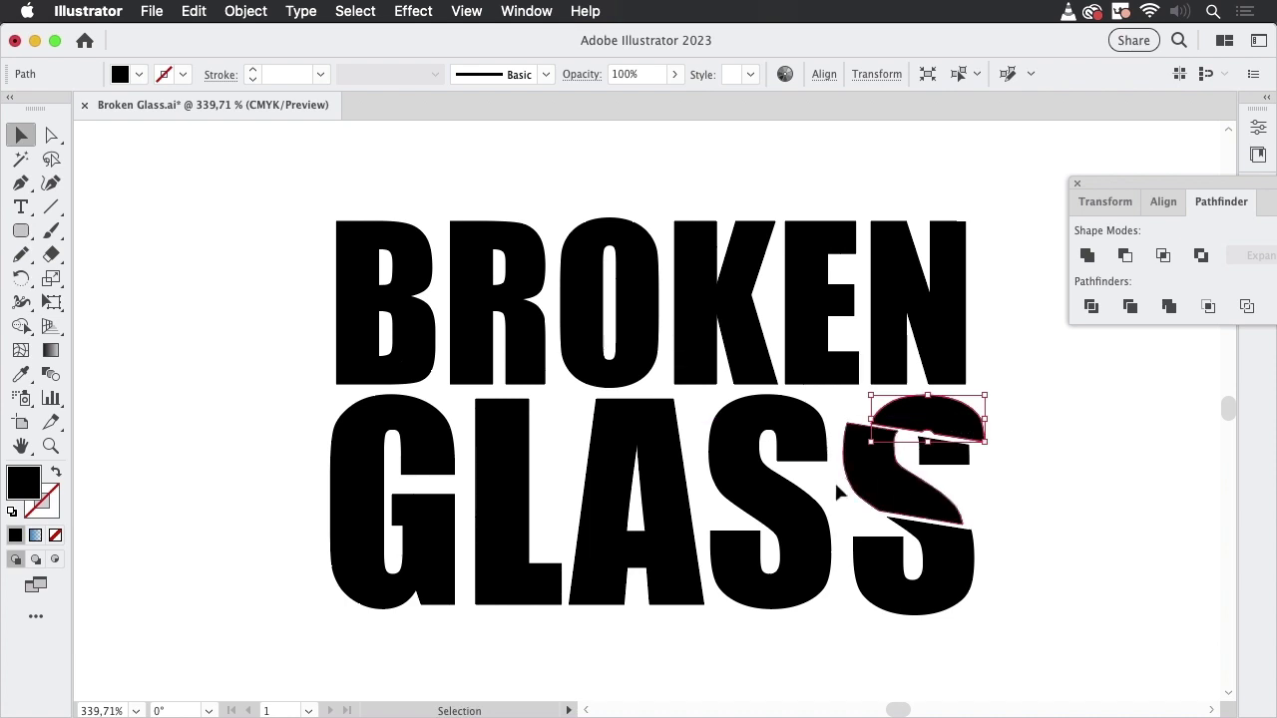
click(898, 499)
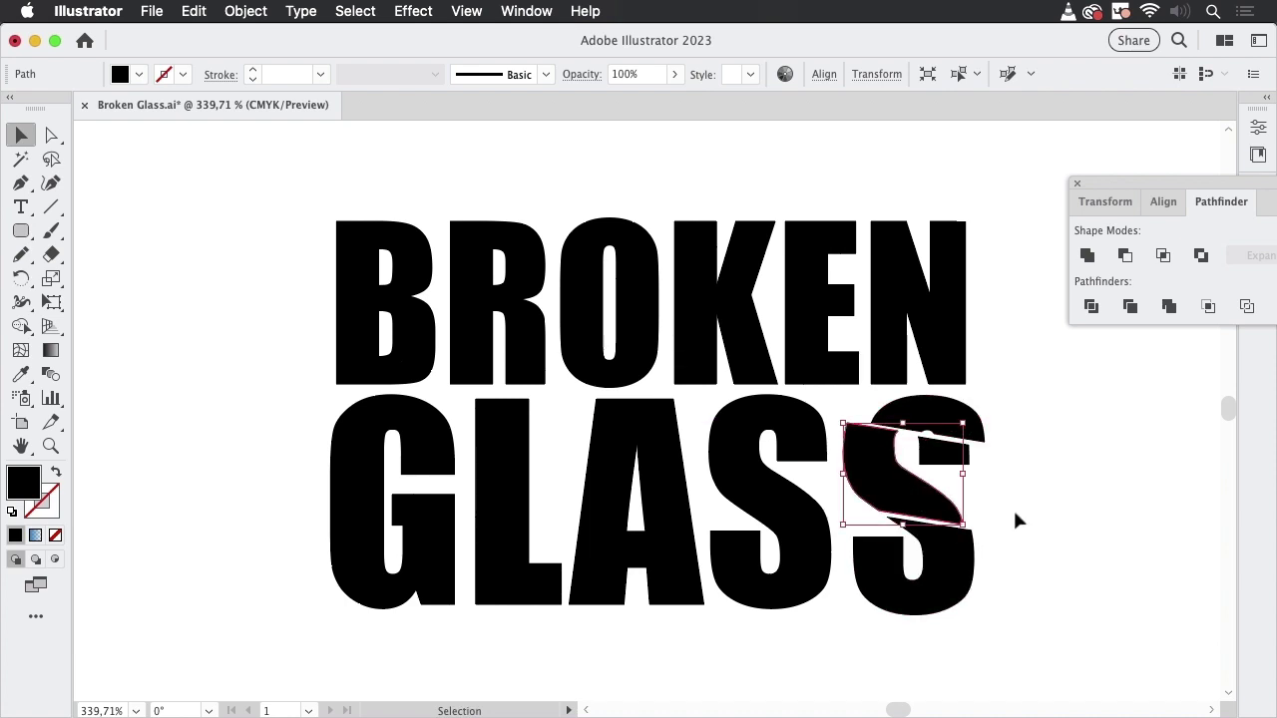
drag(974, 525, 1017, 529)
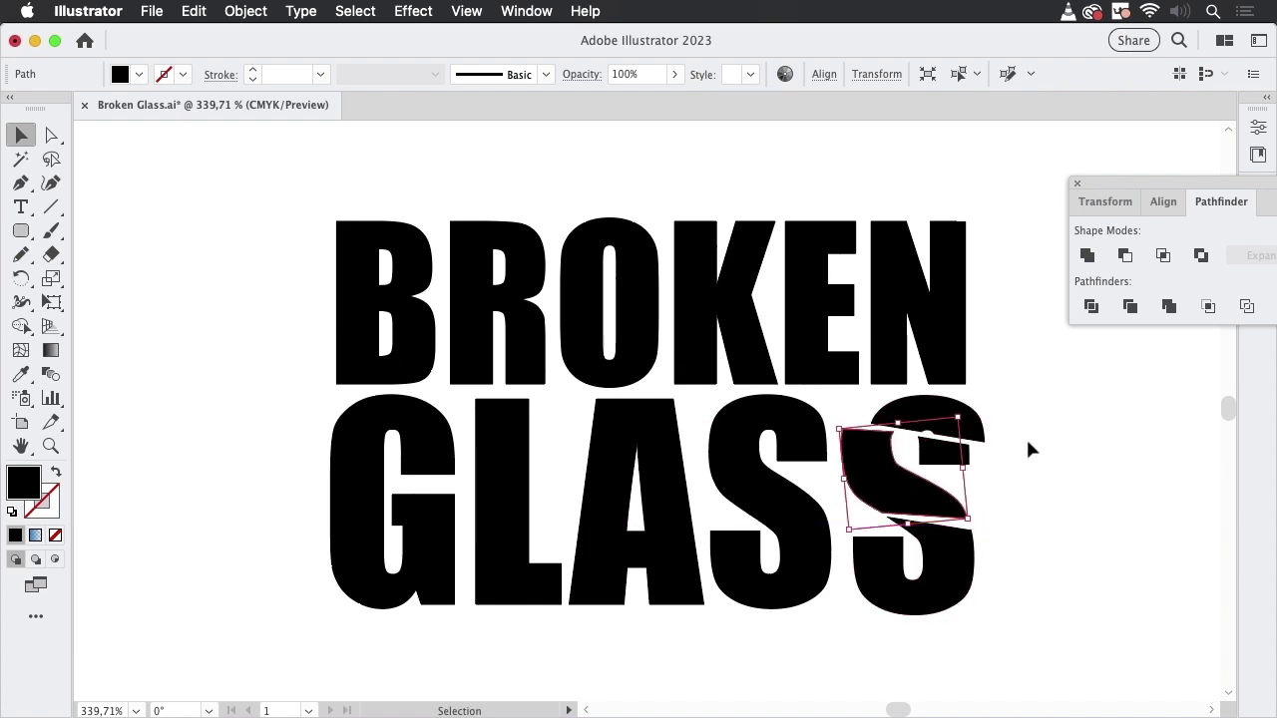
click(1025, 435)
Step: Move the N's upper piece upward and zoom in on the N
drag(905, 262, 904, 252)
click(997, 240)
click(975, 262)
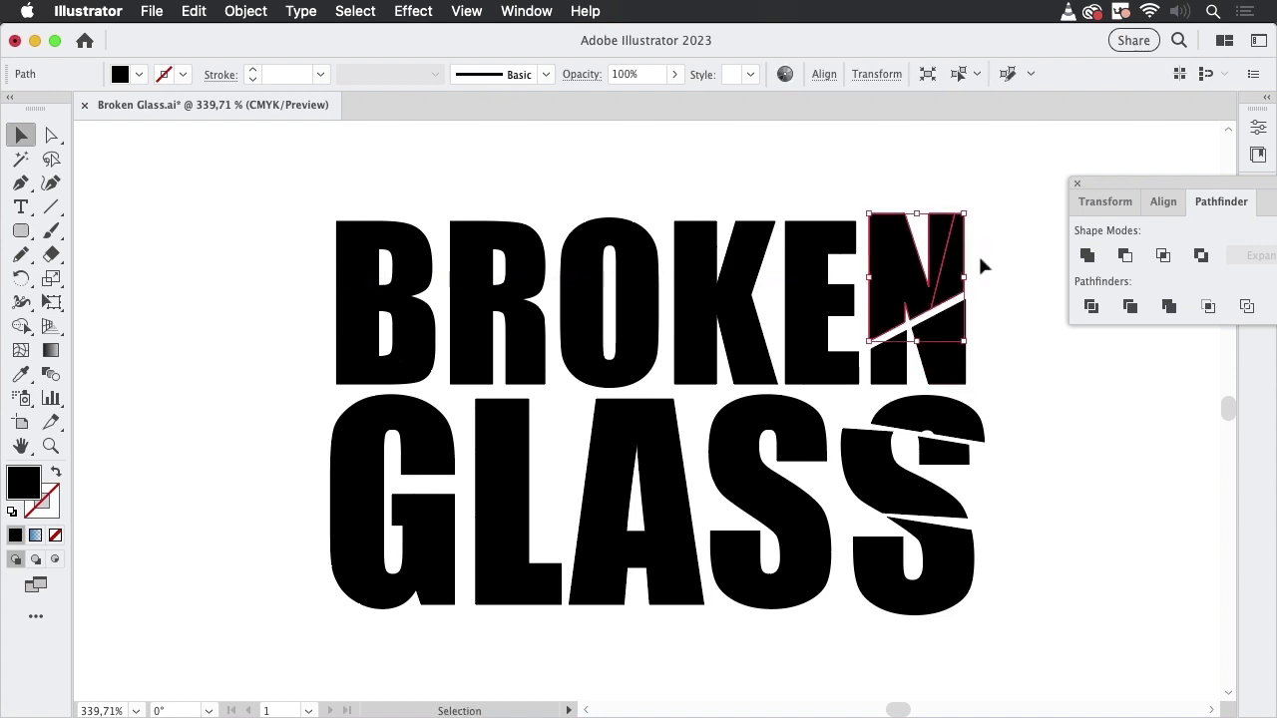
click(992, 257)
Step: Zoom in on the N and select its upper piece with Direct Selection to inspect anchors
key(z)
drag(981, 270, 1026, 322)
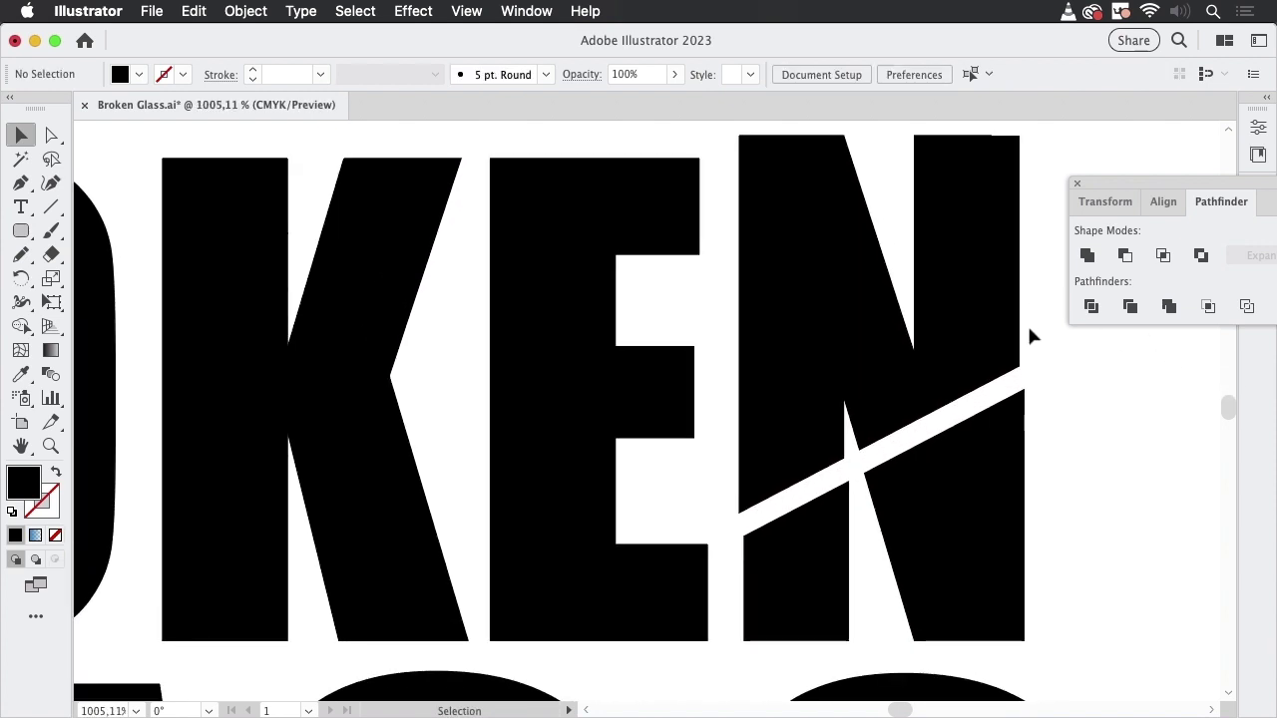
key(v)
click(1002, 333)
scroll(948, 333, up, 3)
scroll(949, 333, right, 3)
click(974, 270)
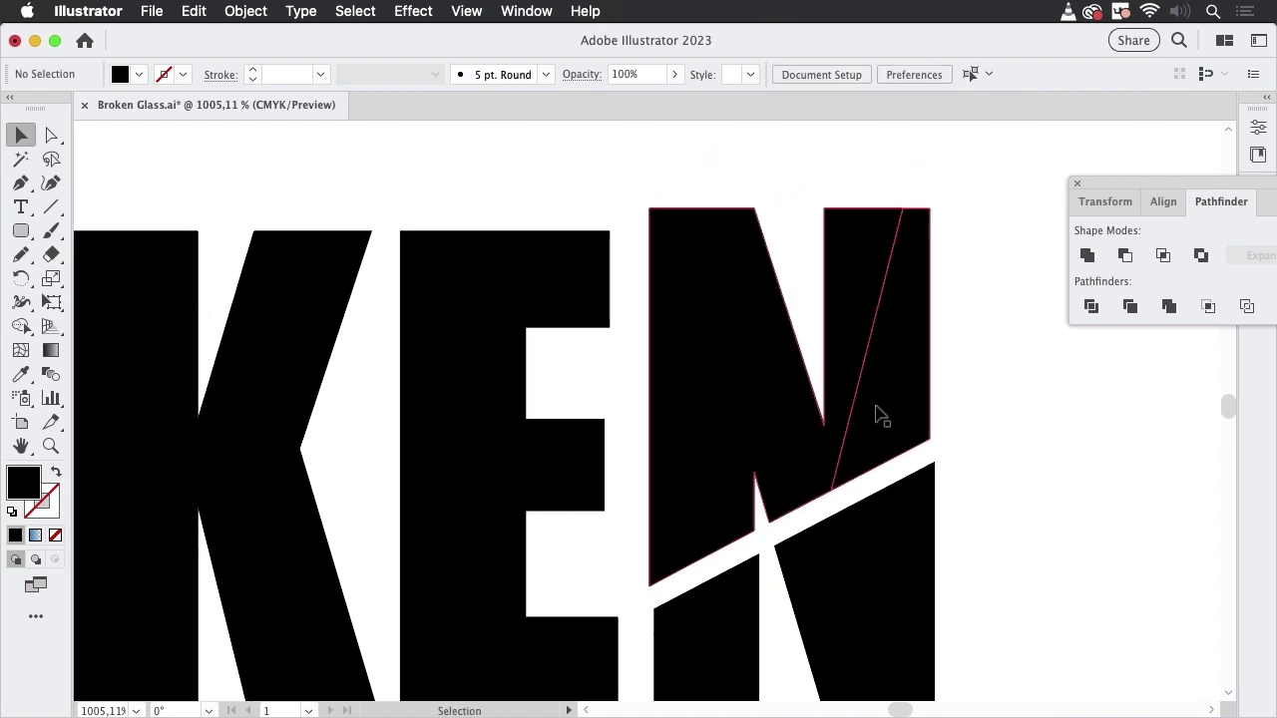
click(878, 416)
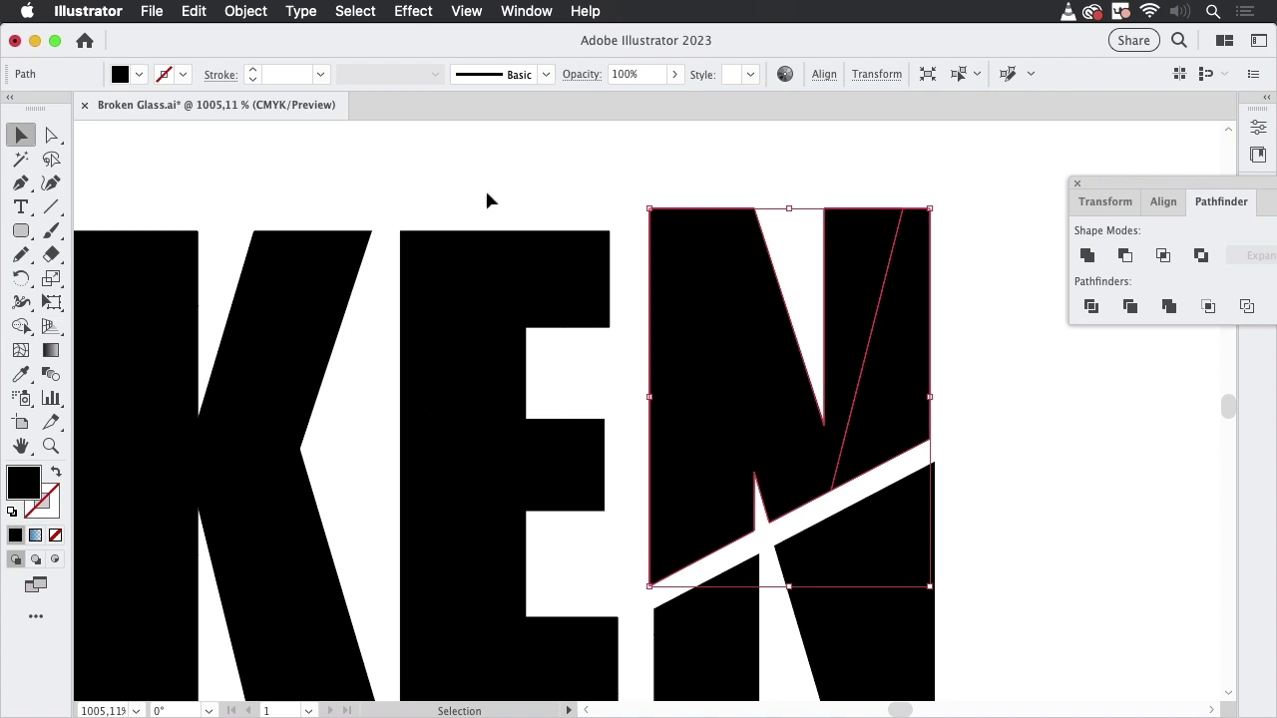
click(985, 399)
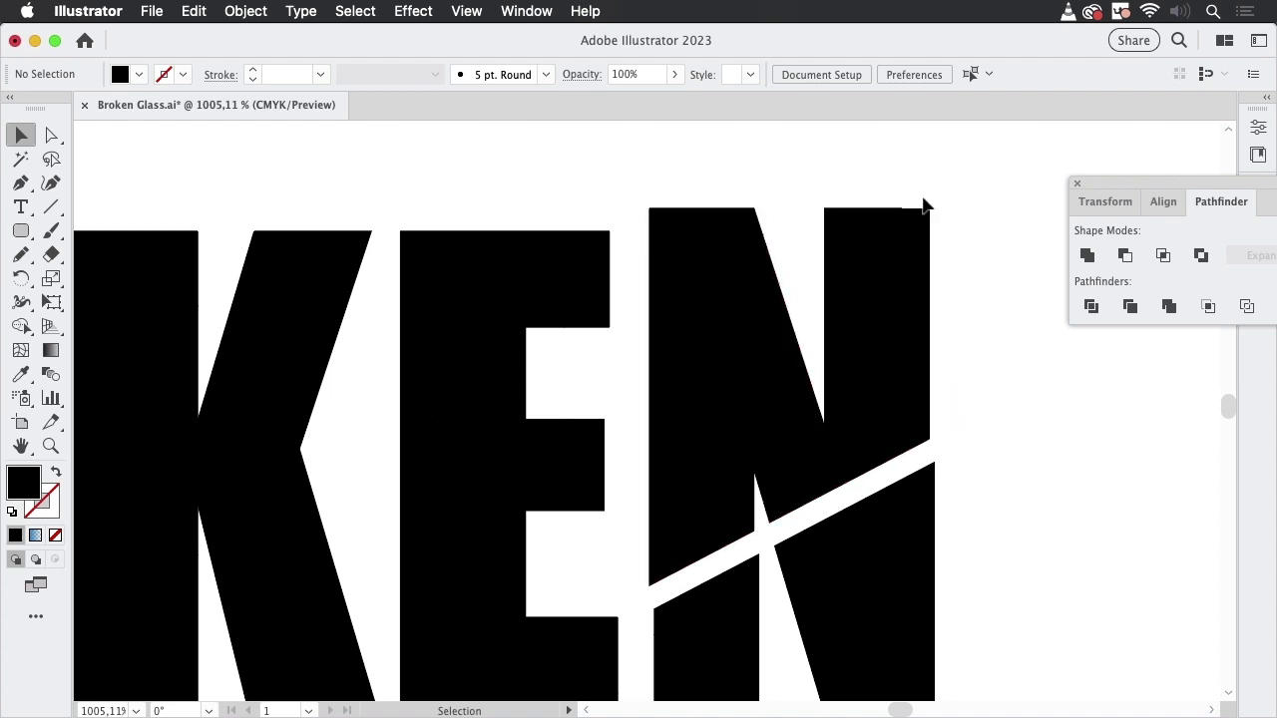
click(53, 134)
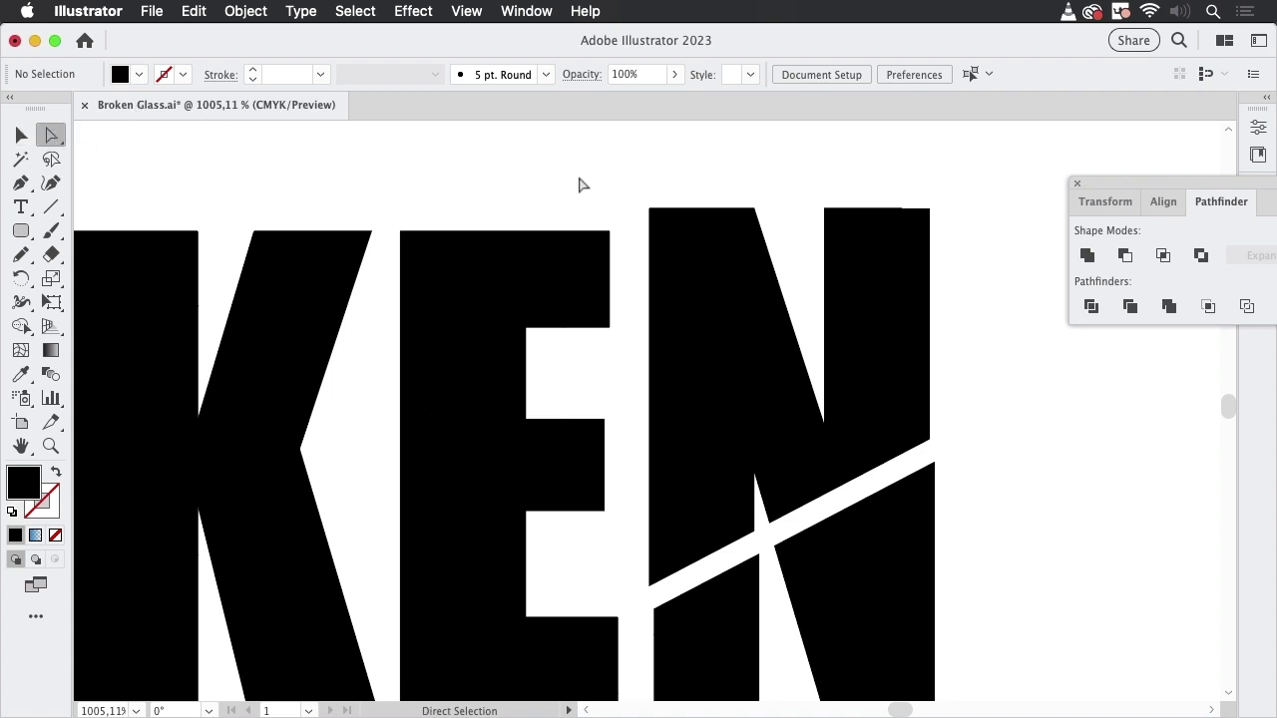
click(900, 271)
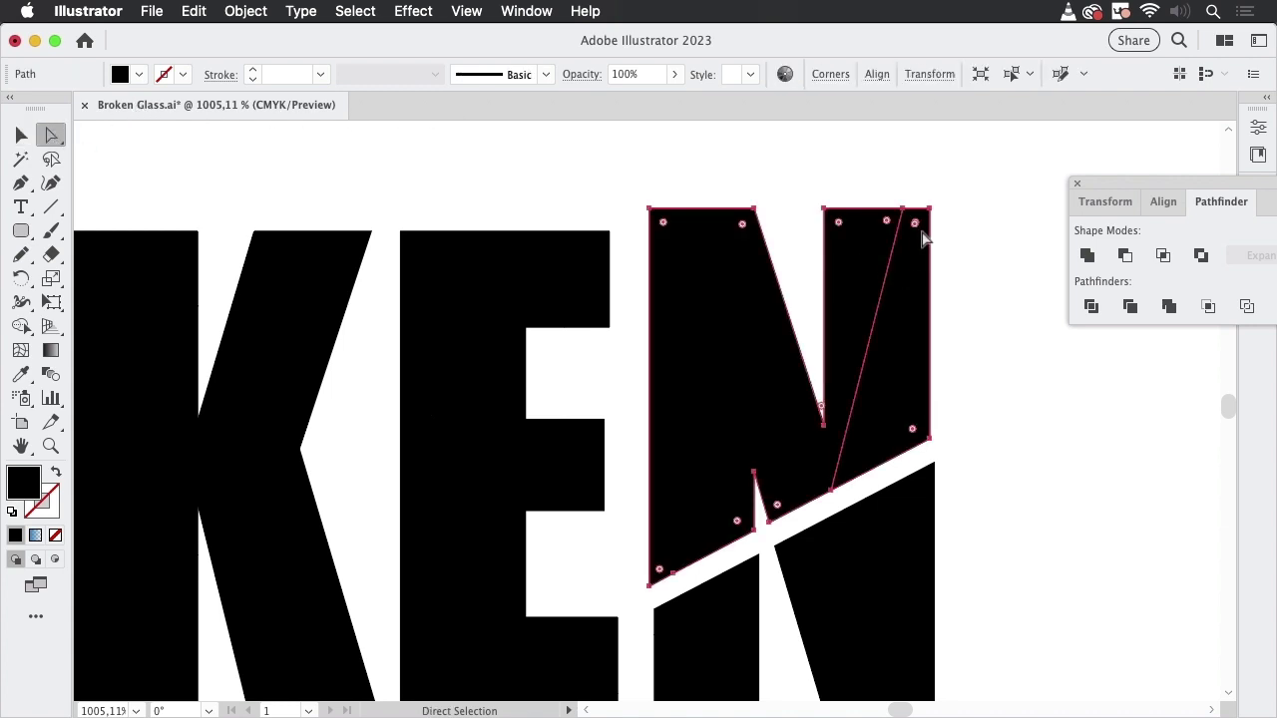
Step: Split off the N's top-right sliver with Shape Builder and nudge it up and right
click(20, 327)
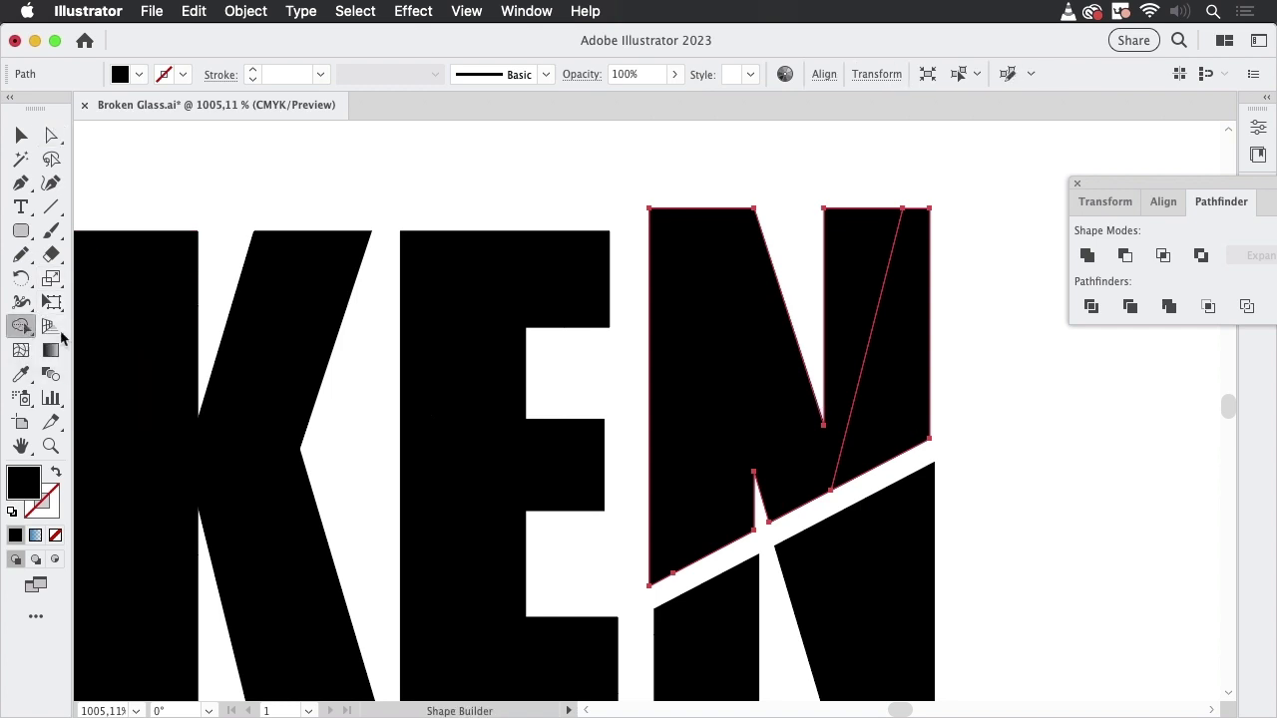
click(900, 389)
key(v)
click(411, 132)
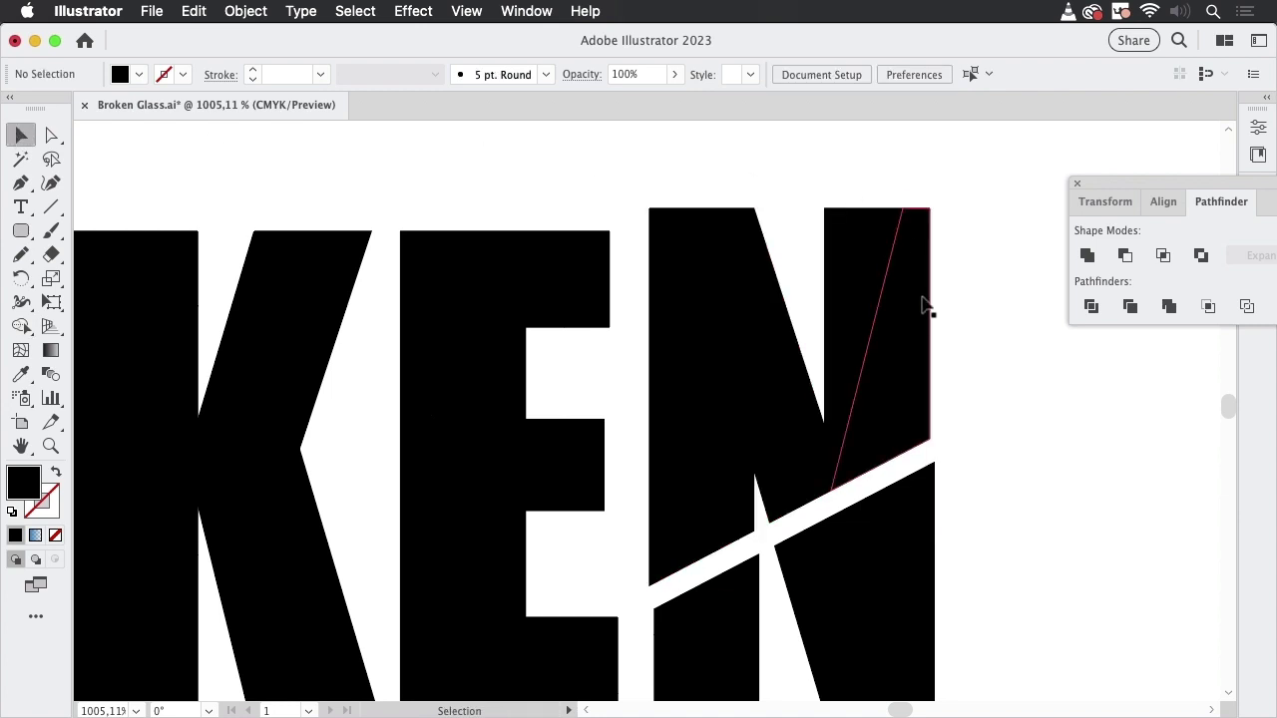
click(923, 307)
drag(917, 356, 930, 341)
Step: Nudge the N's lower-right shard down-right and the E's left sliver up-right
drag(929, 501, 983, 397)
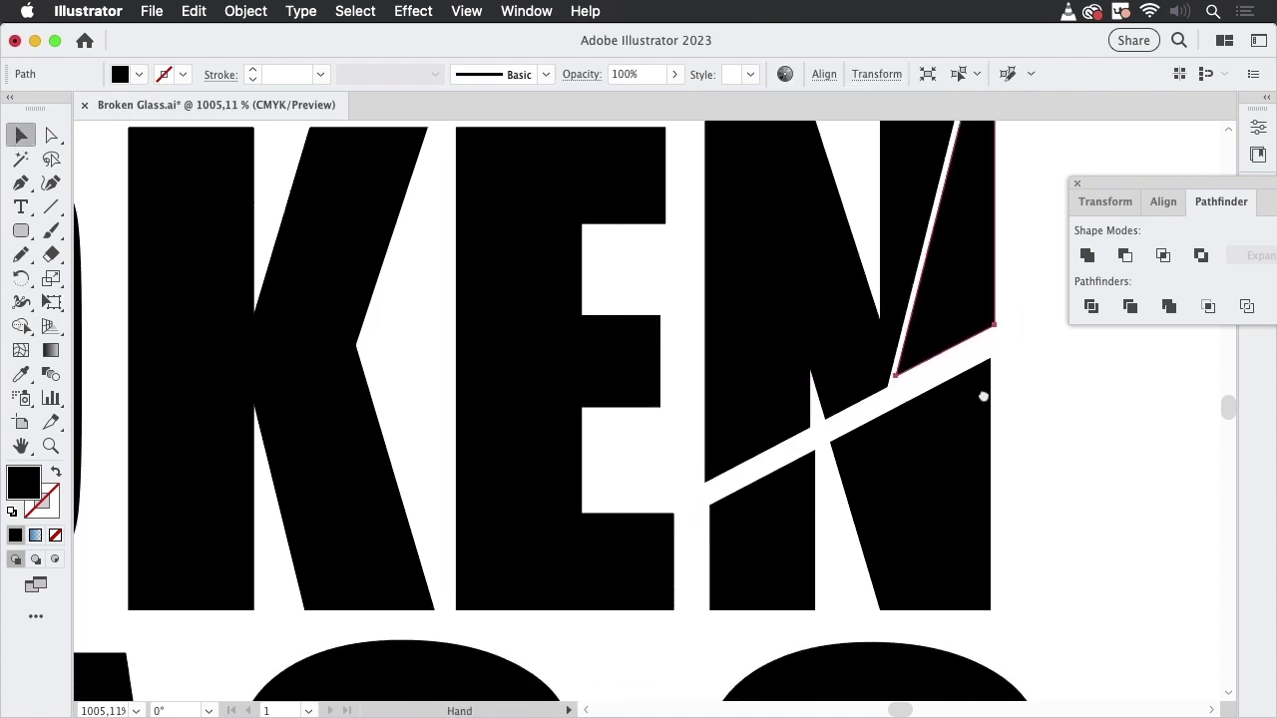
scroll(878, 408, down, 3)
click(941, 476)
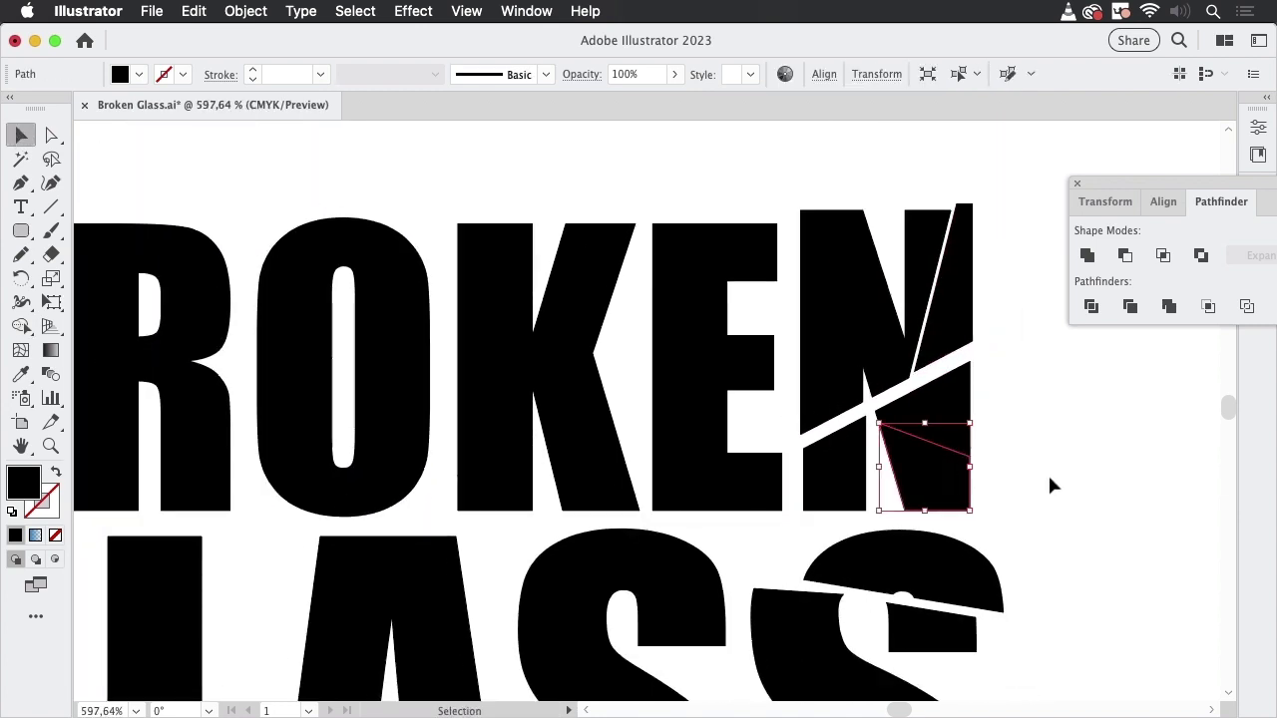
drag(927, 468, 935, 478)
drag(724, 370, 836, 348)
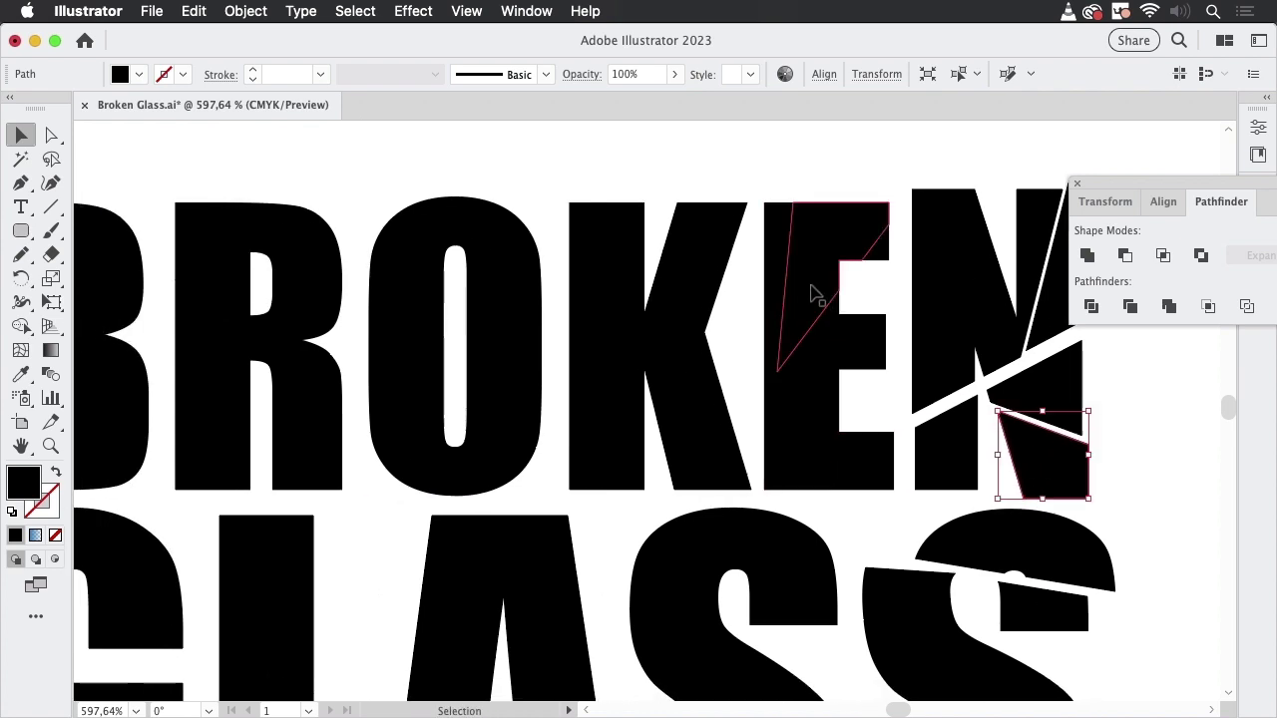
drag(813, 295, 776, 246)
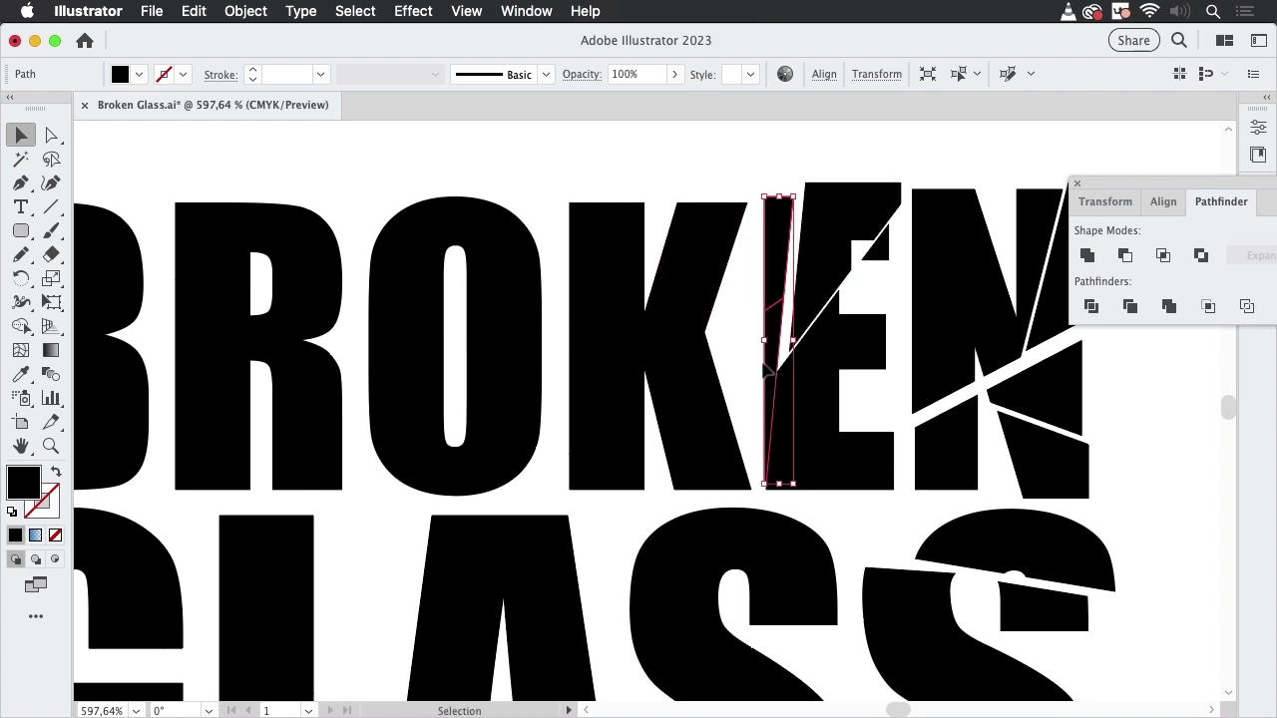
Step: Split the E's left sliver with Shape Builder and nudge the K and E shards apart
click(21, 326)
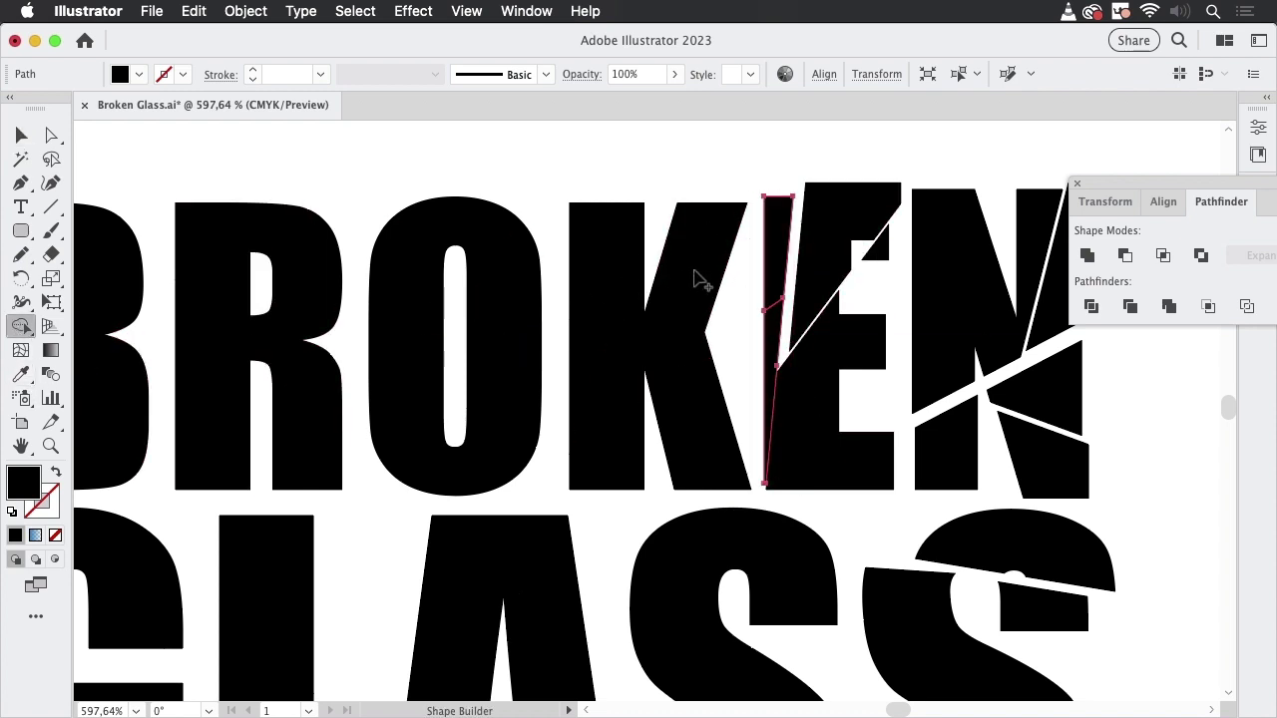
click(776, 252)
super+click(766, 151)
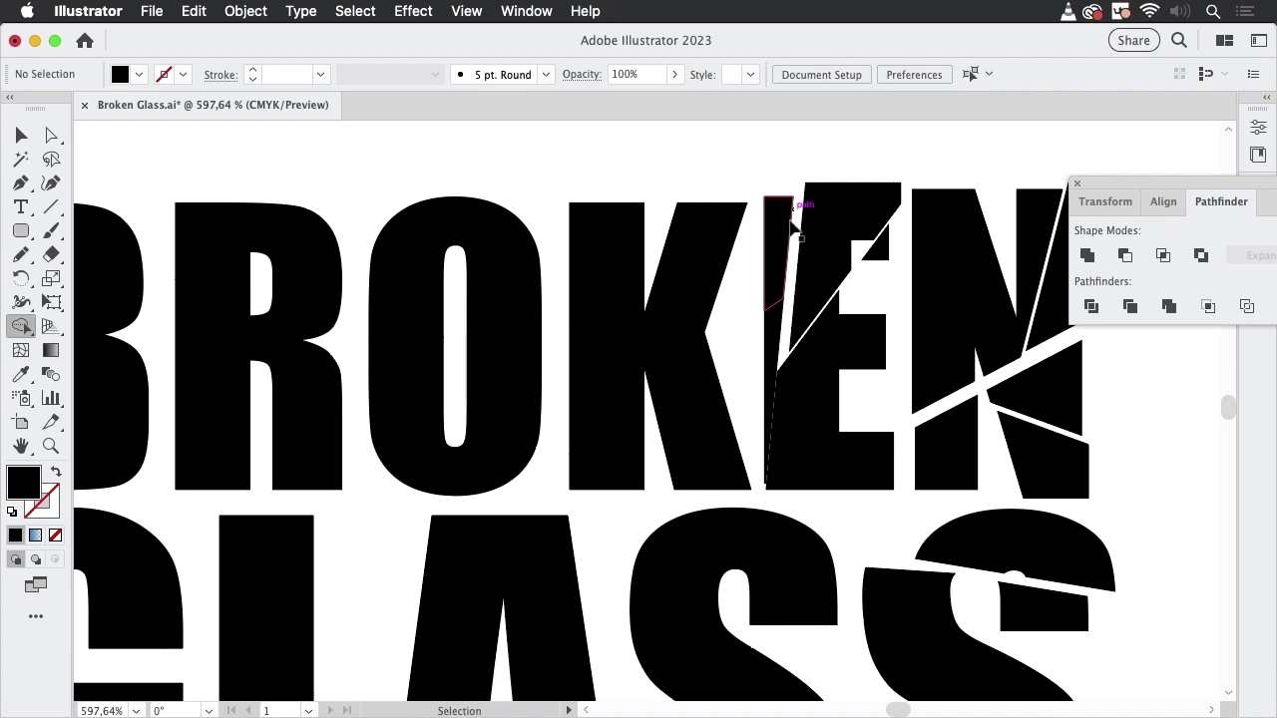
drag(783, 230, 706, 267)
mouse_move(599, 262)
mouse_down()
mouse_move(601, 230)
mouse_move(604, 254)
mouse_up()
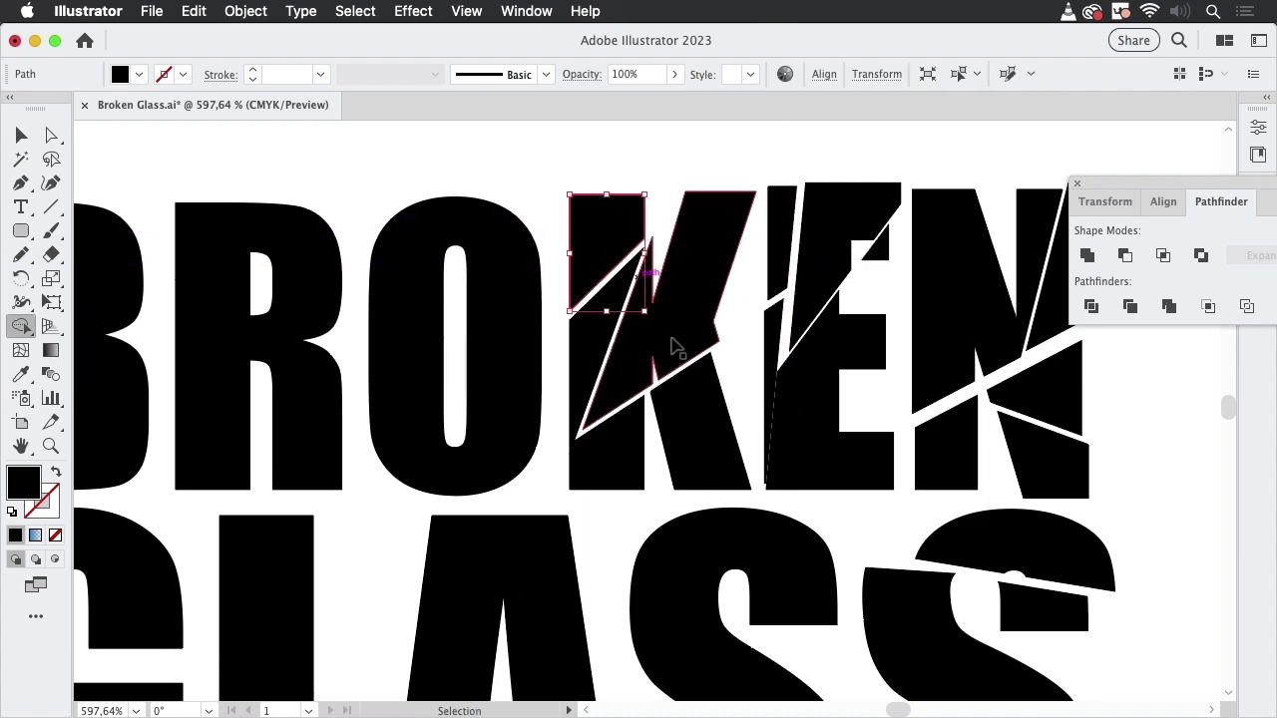
drag(712, 427, 704, 432)
drag(612, 449, 599, 462)
scroll(721, 345, down, 3)
scroll(721, 345, right, 2)
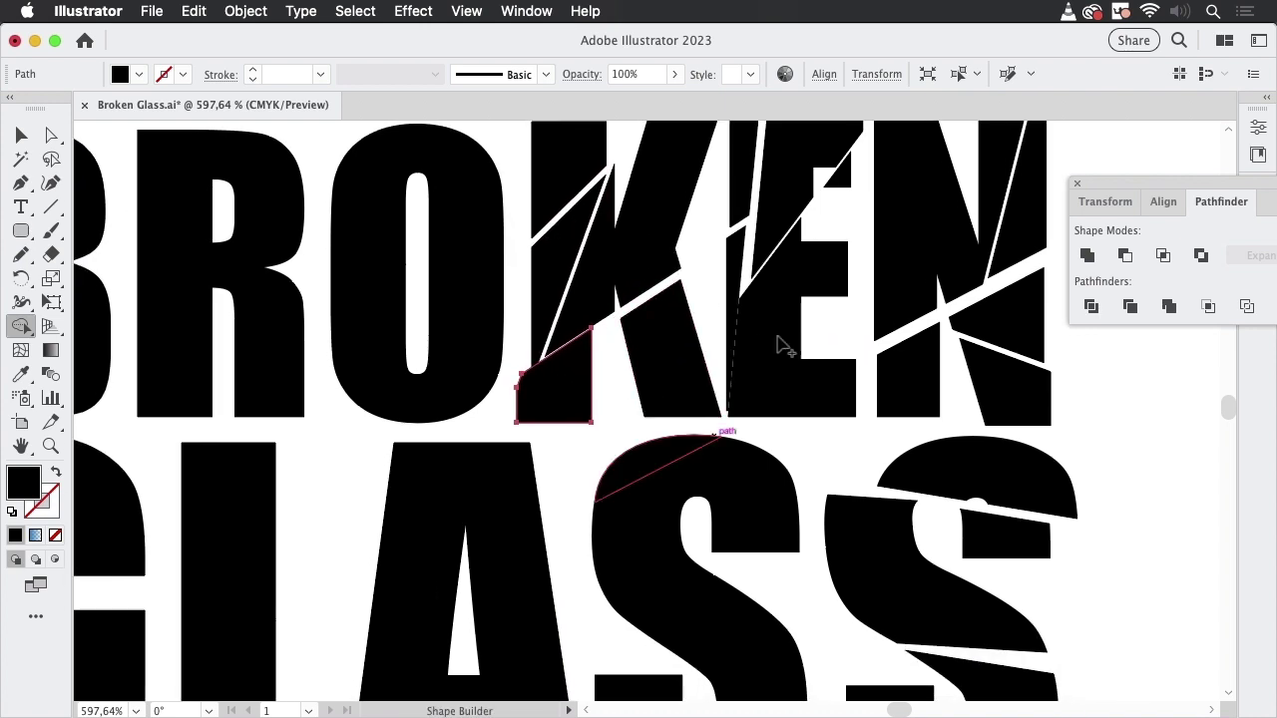
mouse_move(778, 351)
mouse_down()
mouse_move(809, 345)
mouse_move(804, 329)
mouse_move(788, 339)
mouse_up()
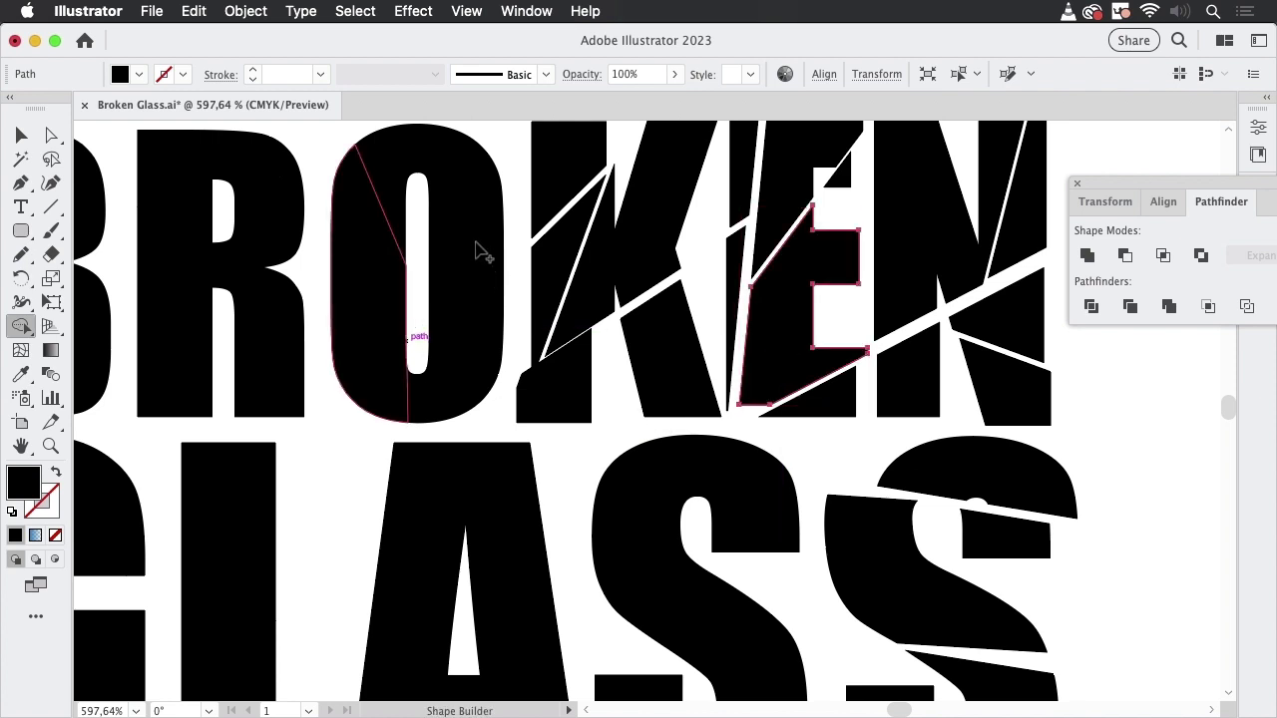
Step: Nudge the O's left, inner and top shards apart to open white gaps
click(21, 135)
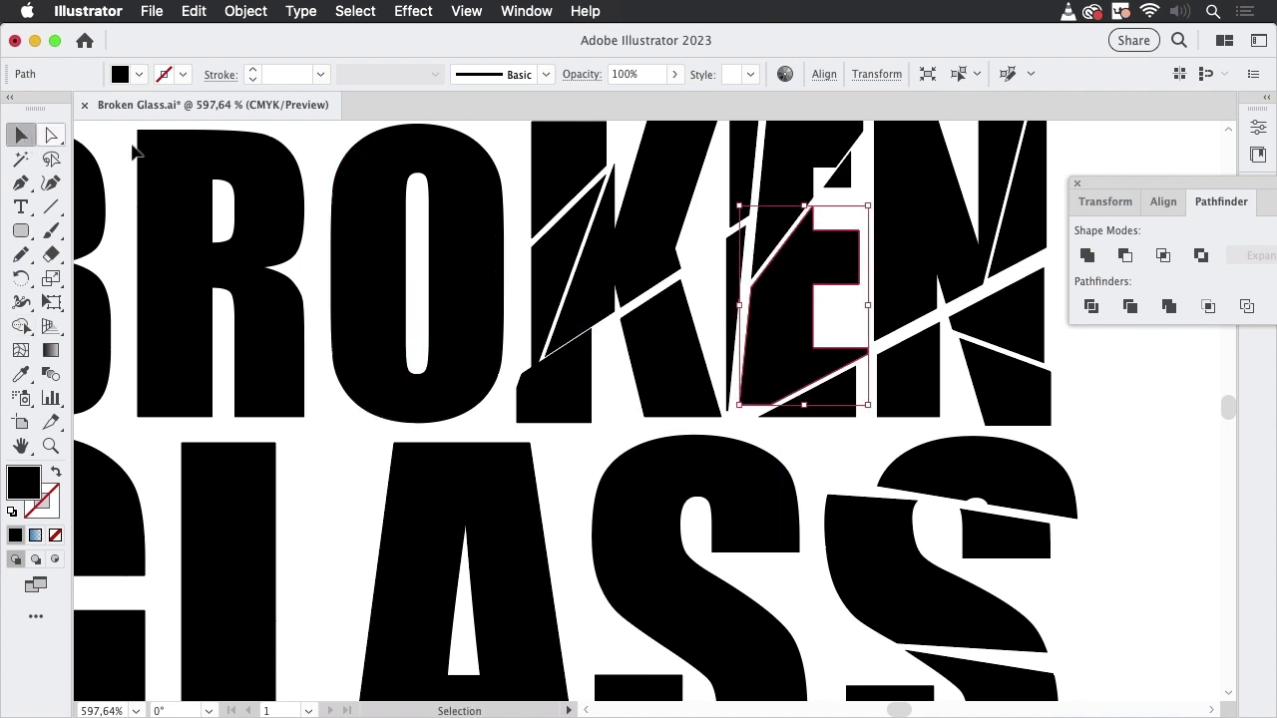
click(454, 233)
drag(359, 210, 469, 149)
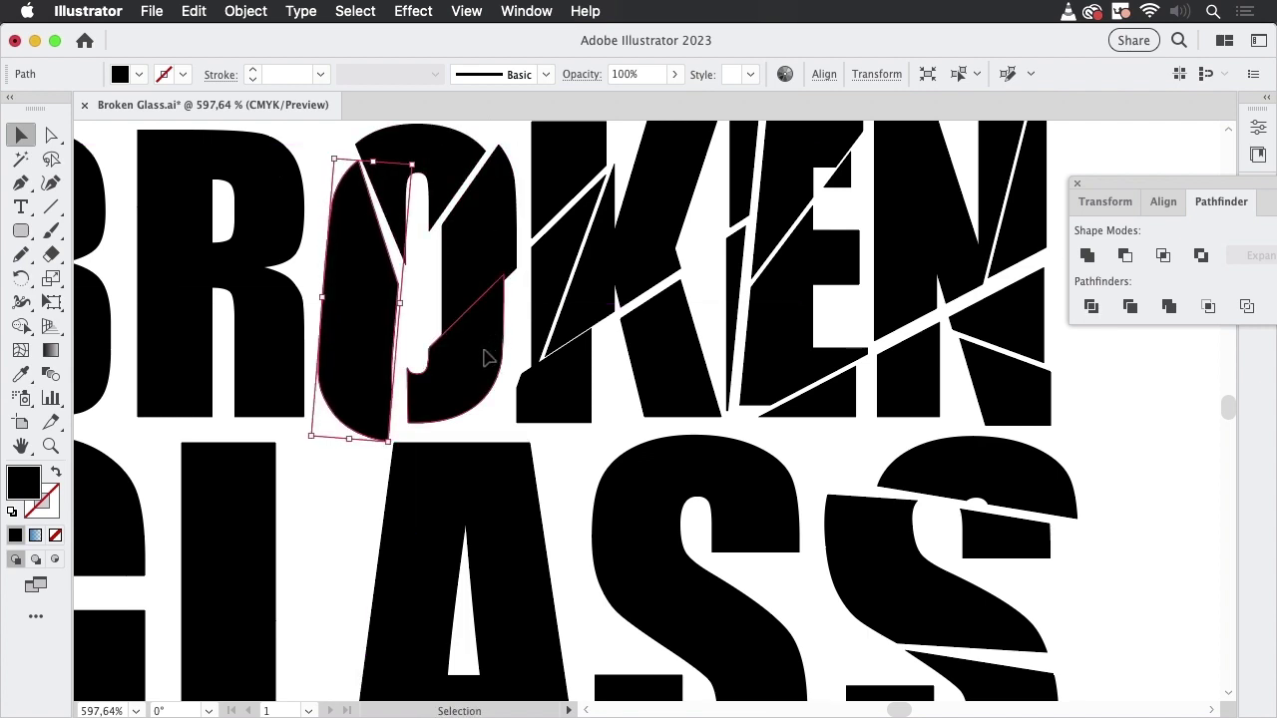
drag(483, 357, 489, 356)
drag(454, 185, 451, 163)
scroll(764, 251, down, 3)
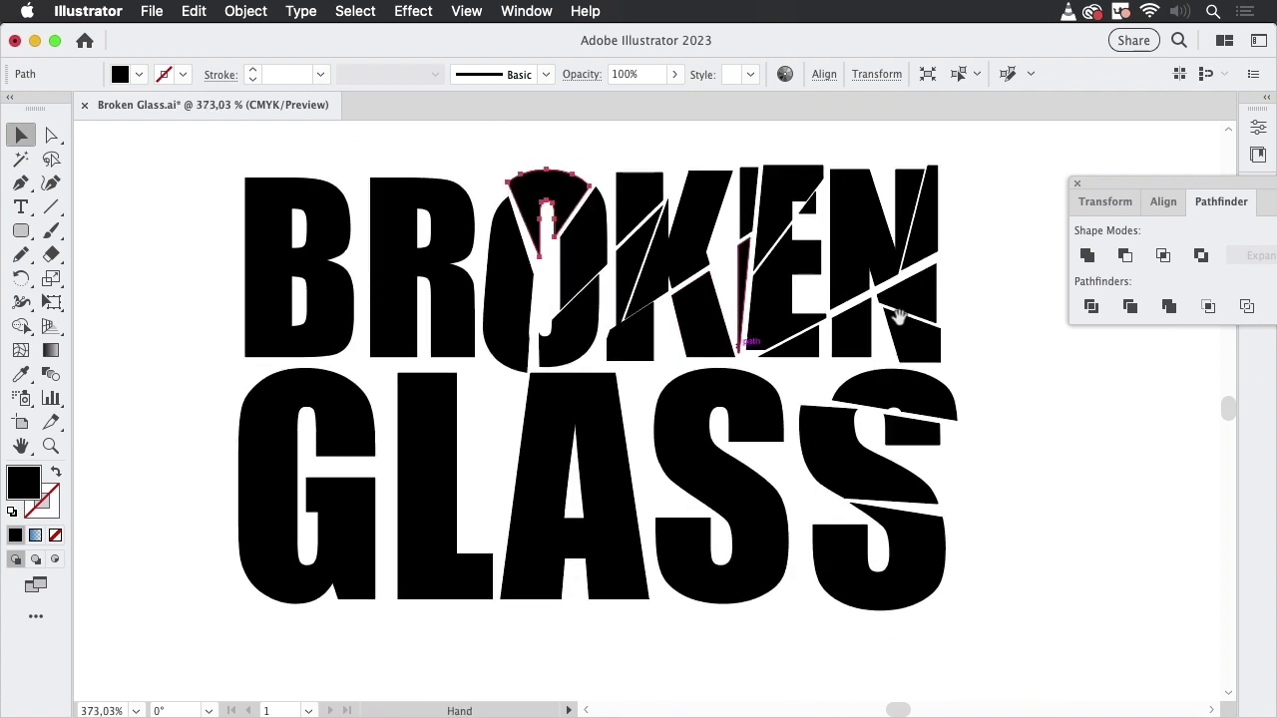
Step: Select the shattered OKEN shards and dock the Gradient panel just below the Pathfinder panel
drag(898, 317, 830, 337)
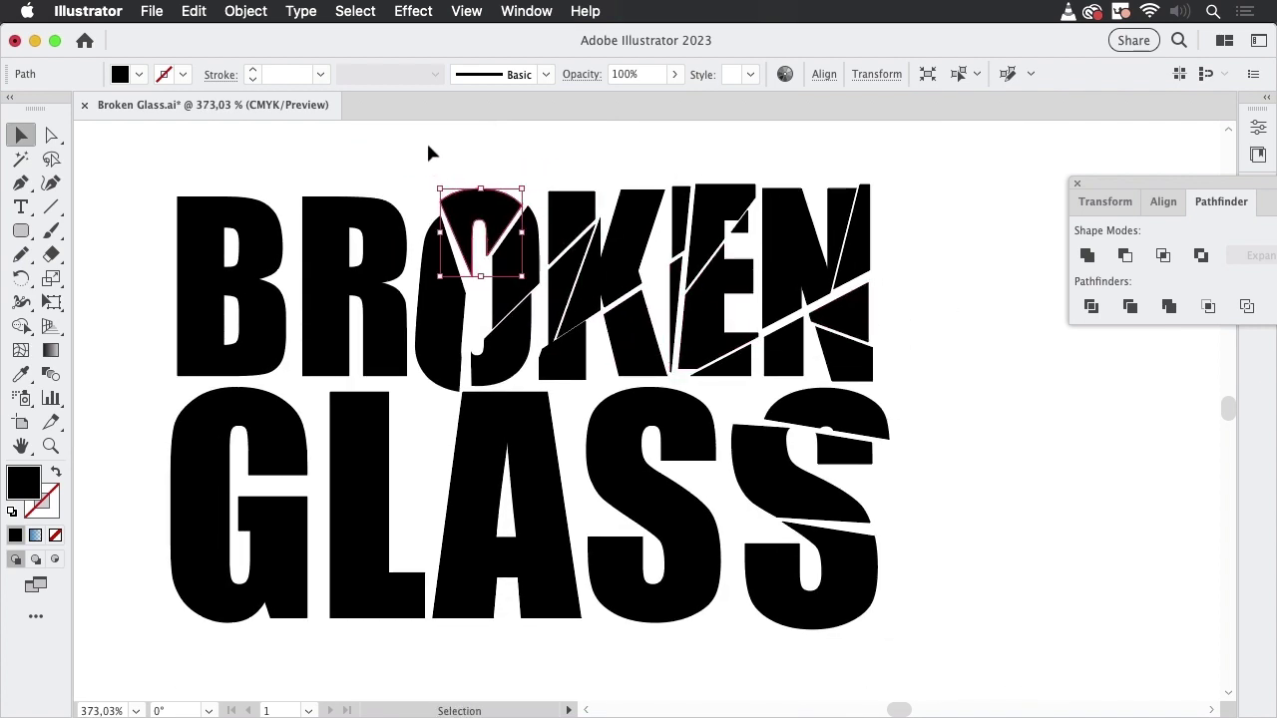
drag(970, 357, 971, 356)
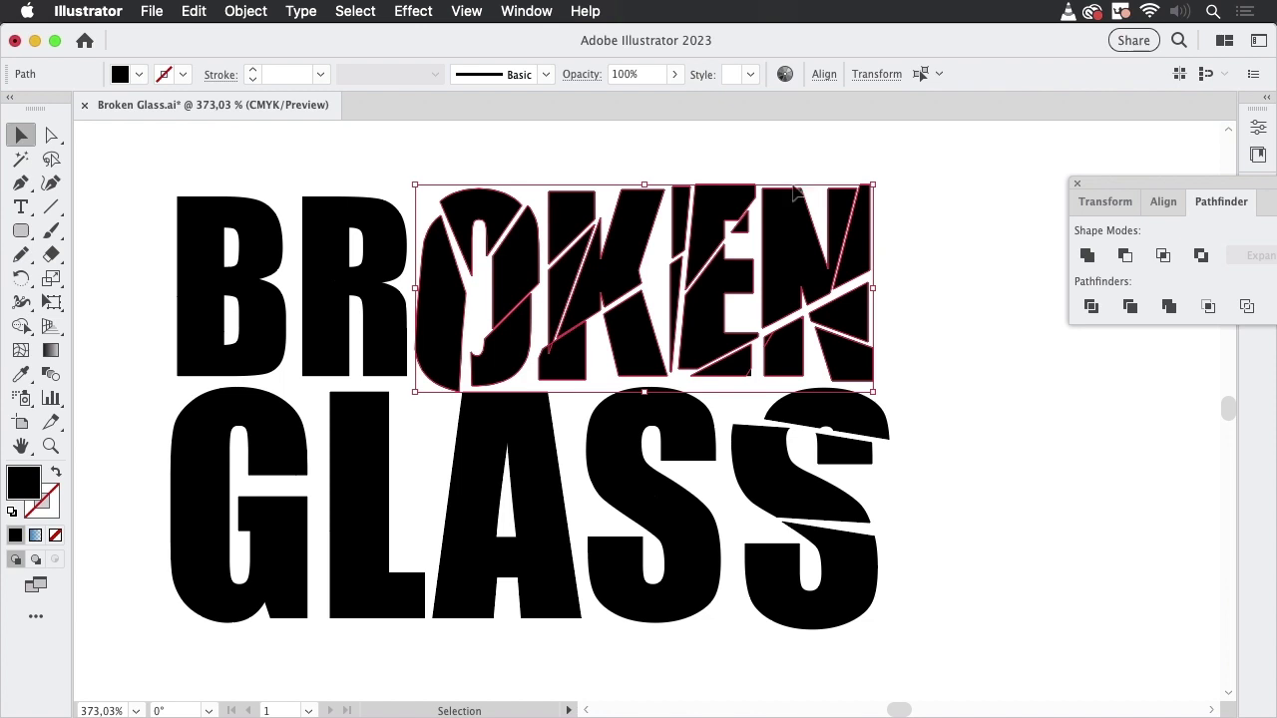
click(525, 11)
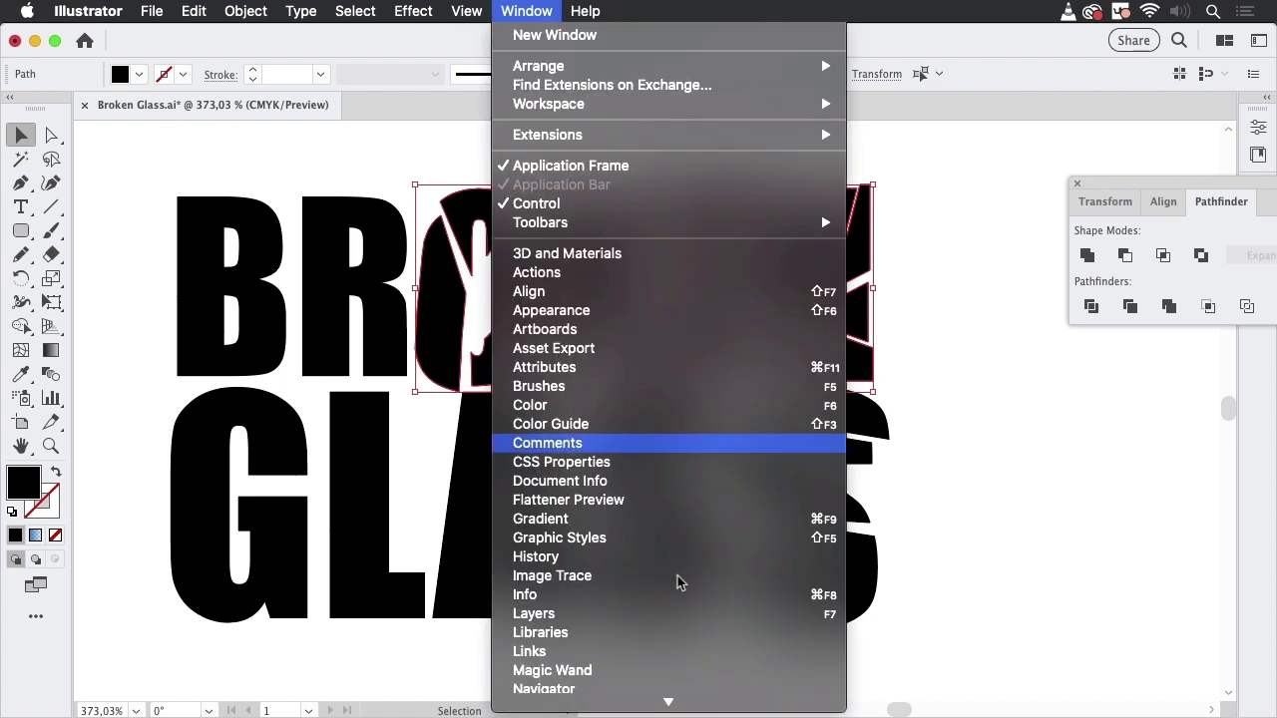
scroll(678, 585, down, 5)
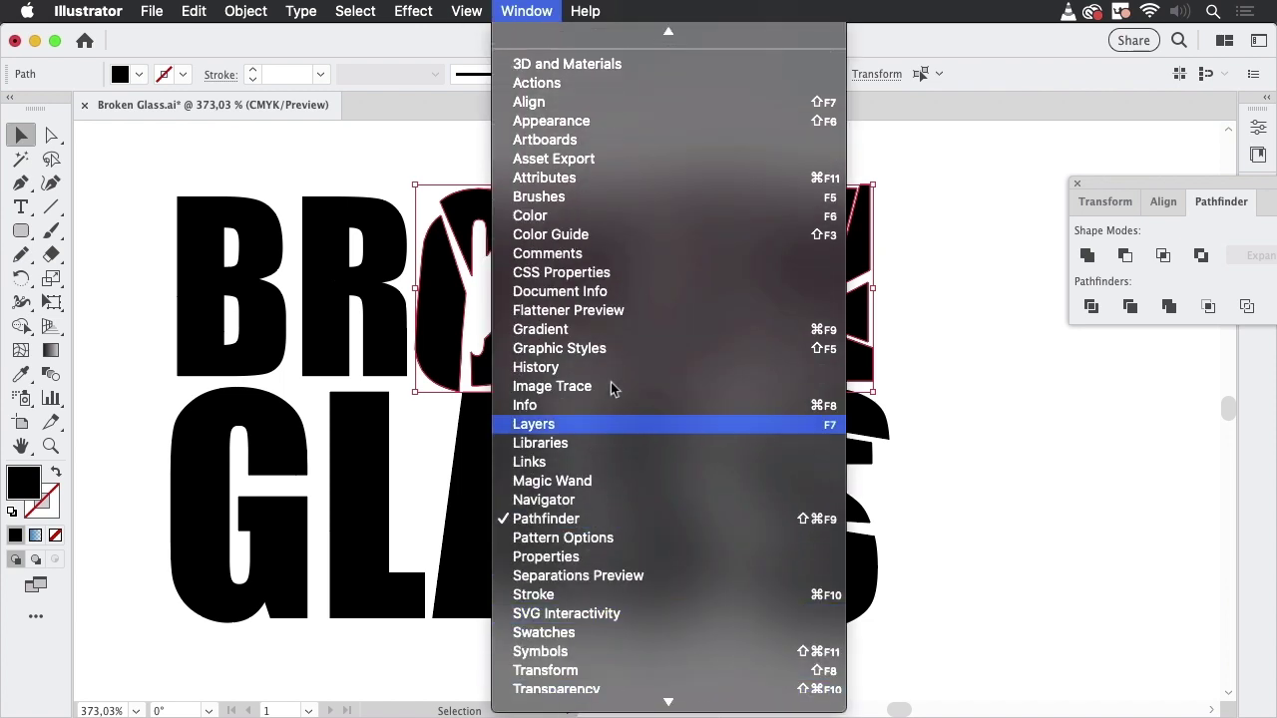
click(596, 329)
drag(1115, 395, 988, 136)
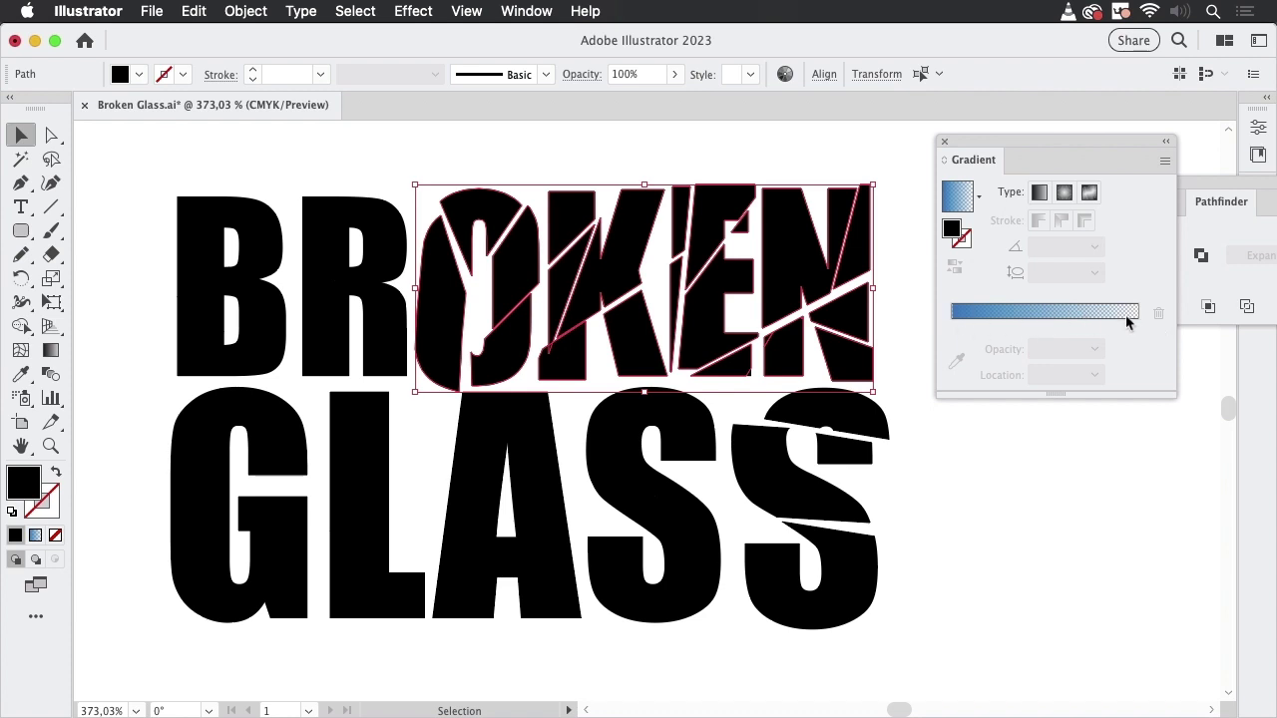
drag(1061, 141, 1062, 363)
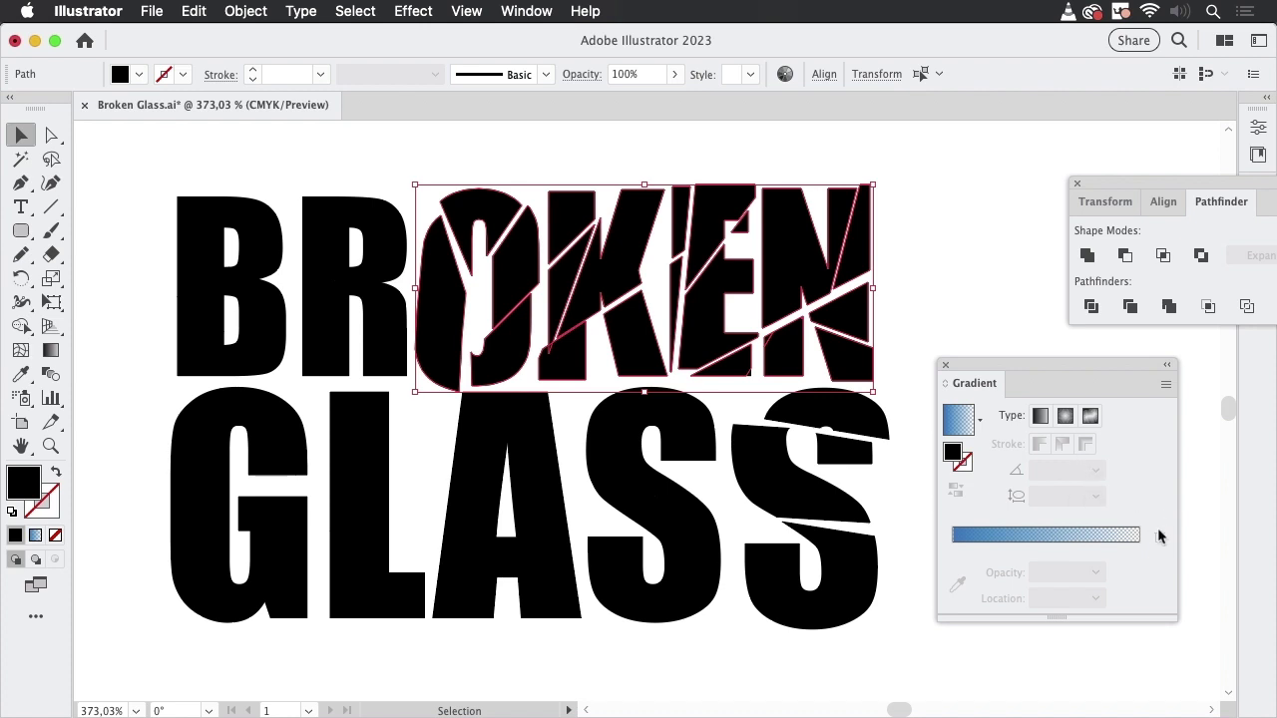
Step: Apply the blue-to-white linear gradient to the OKEN shards, angling the N, E, K and O shards at 30°
click(957, 422)
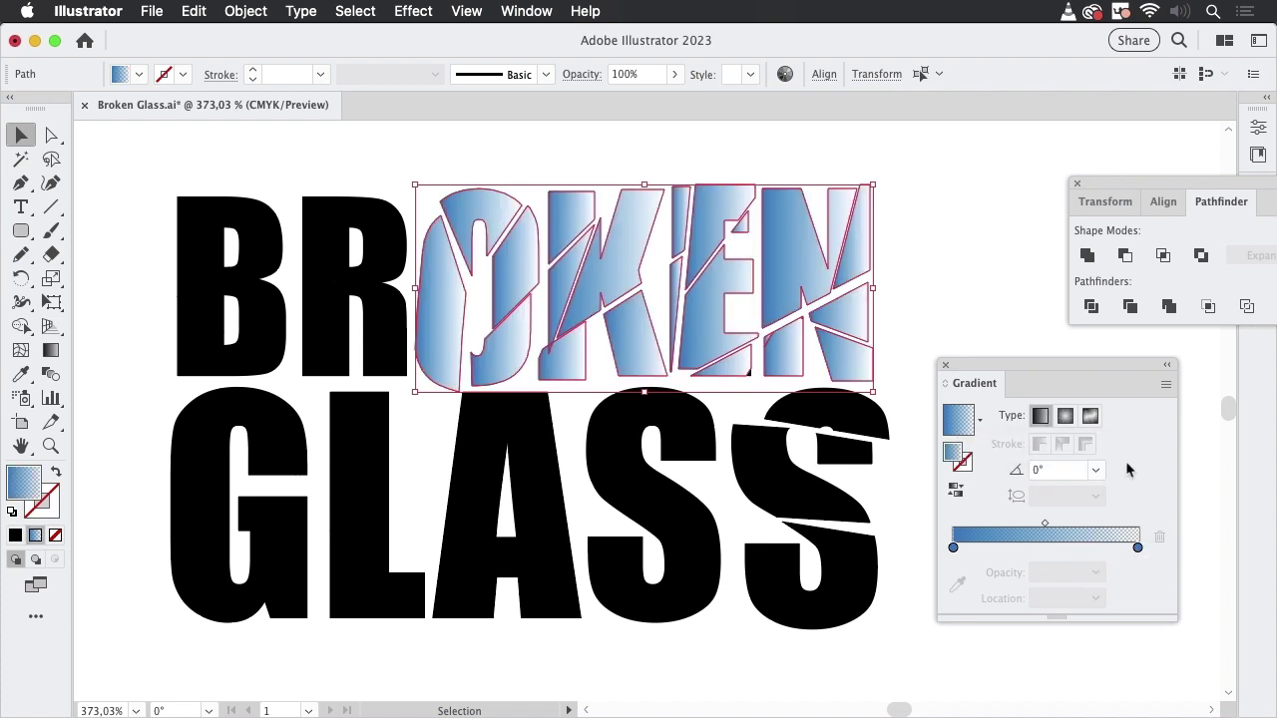
click(993, 248)
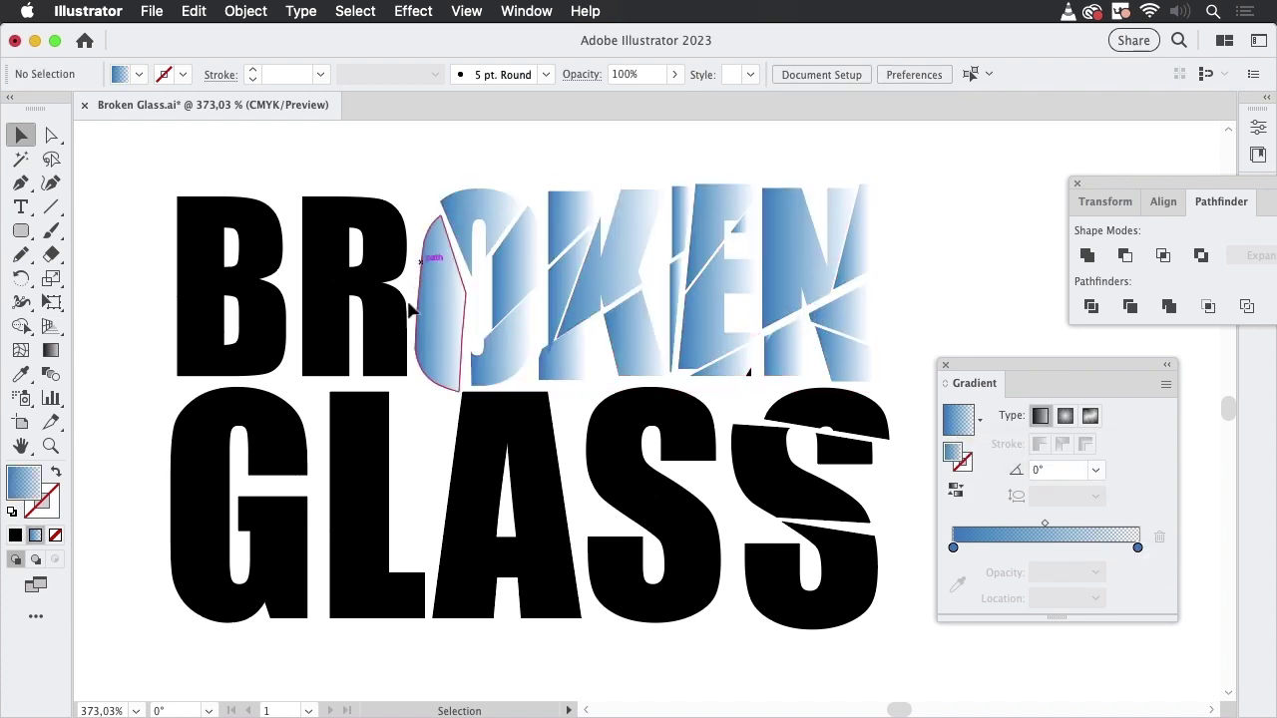
click(787, 255)
shift+click(719, 290)
shift+click(590, 285)
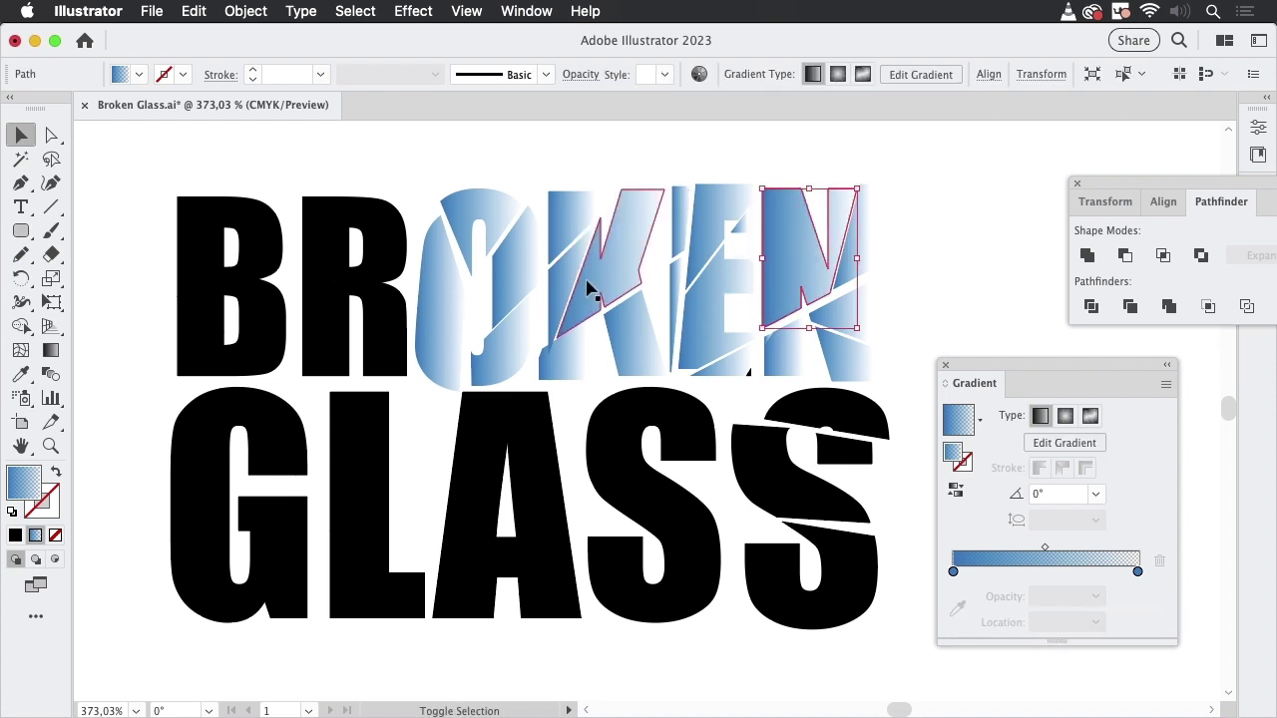
shift+click(509, 228)
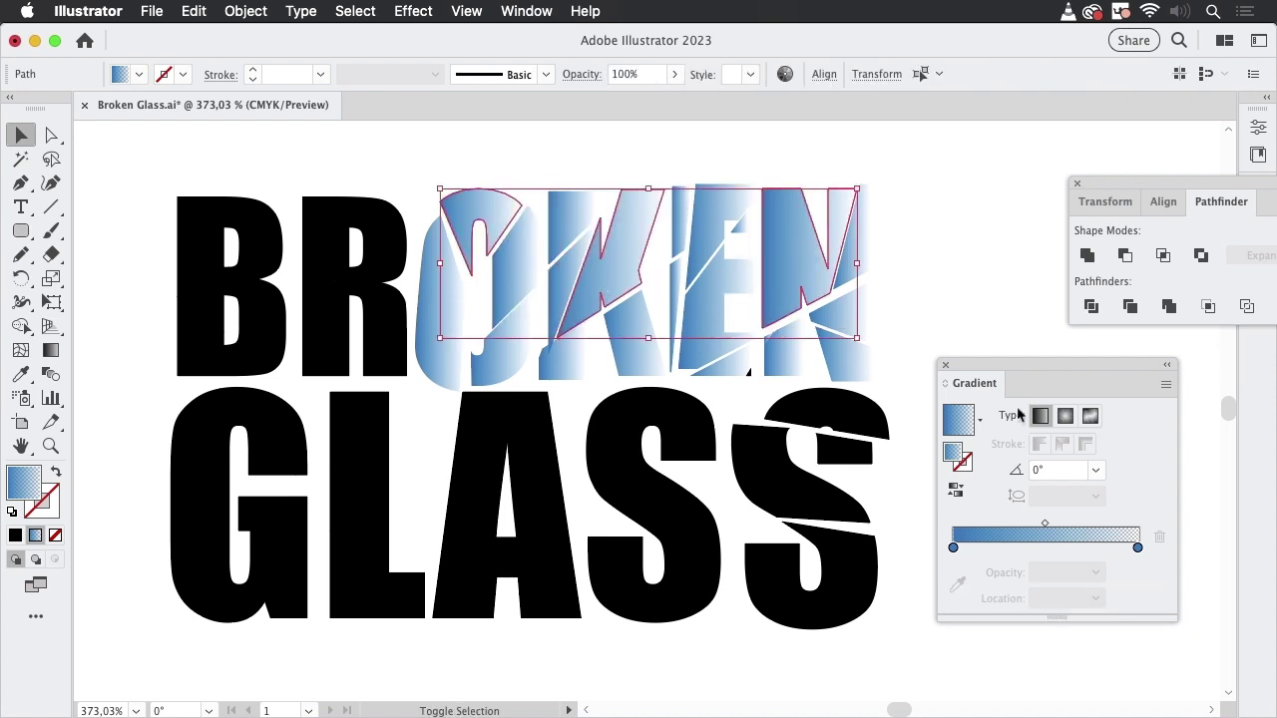
click(1048, 471)
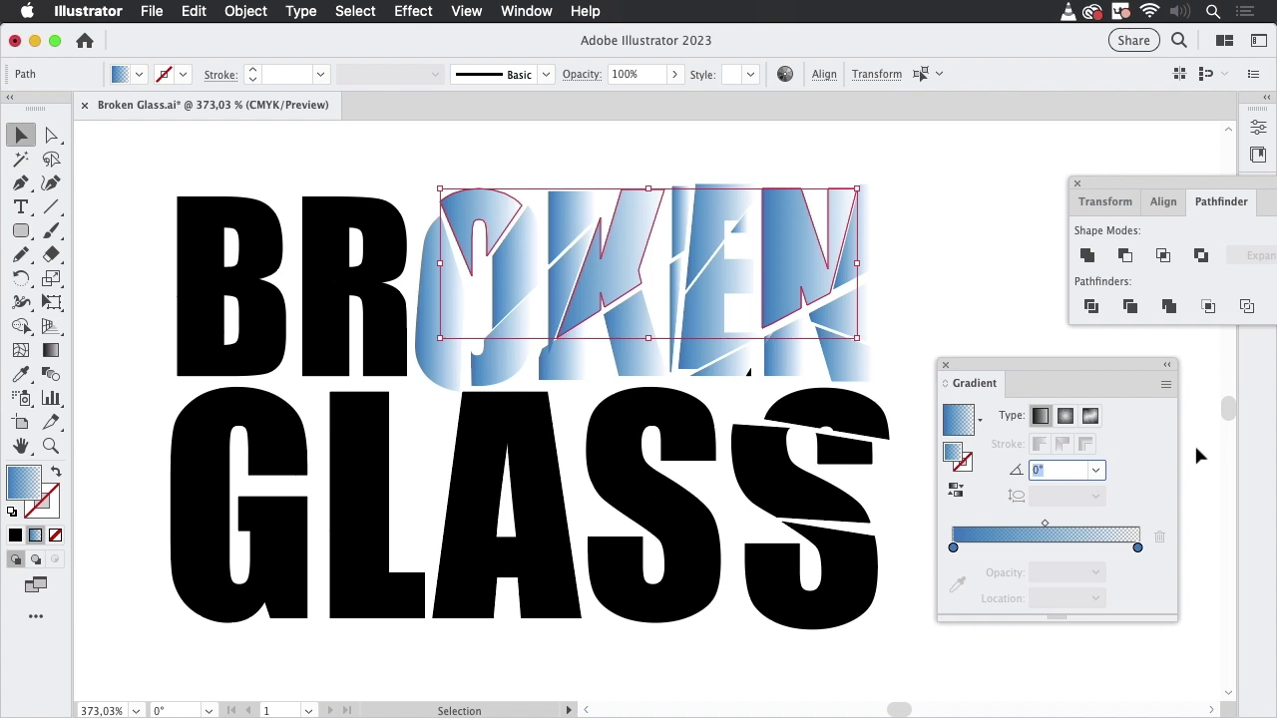
text(30)
key(Return)
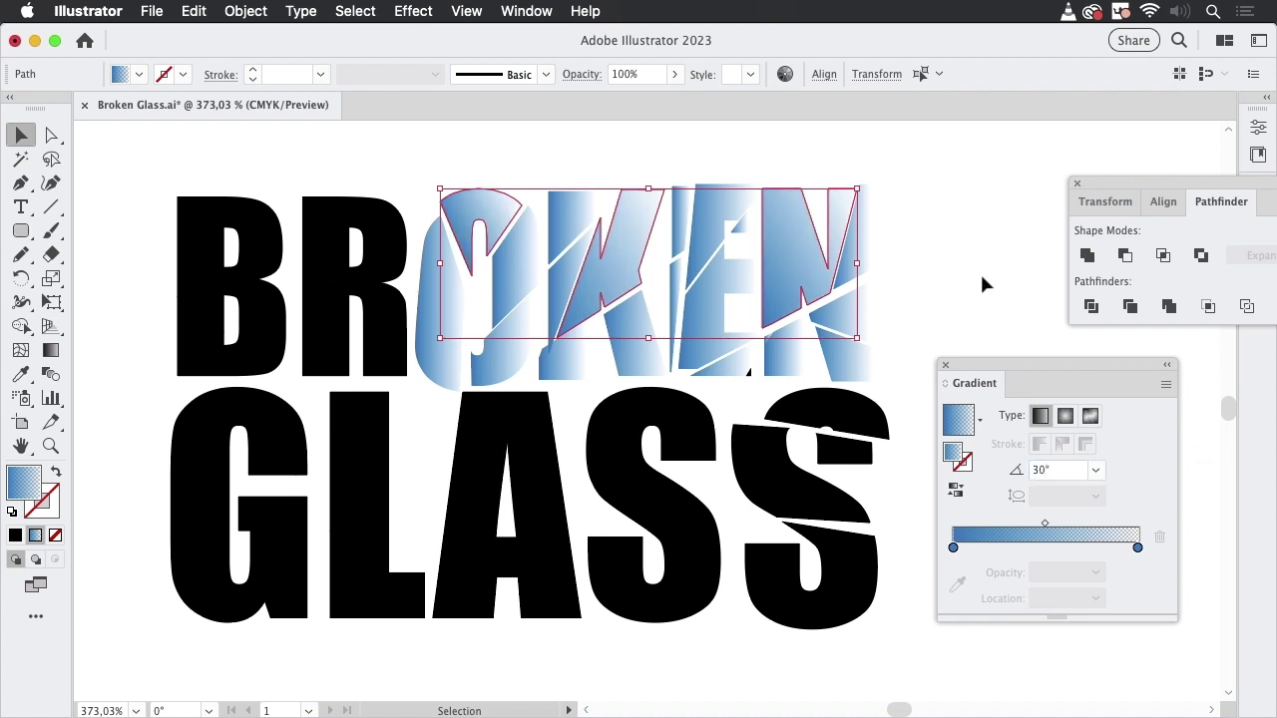
click(973, 286)
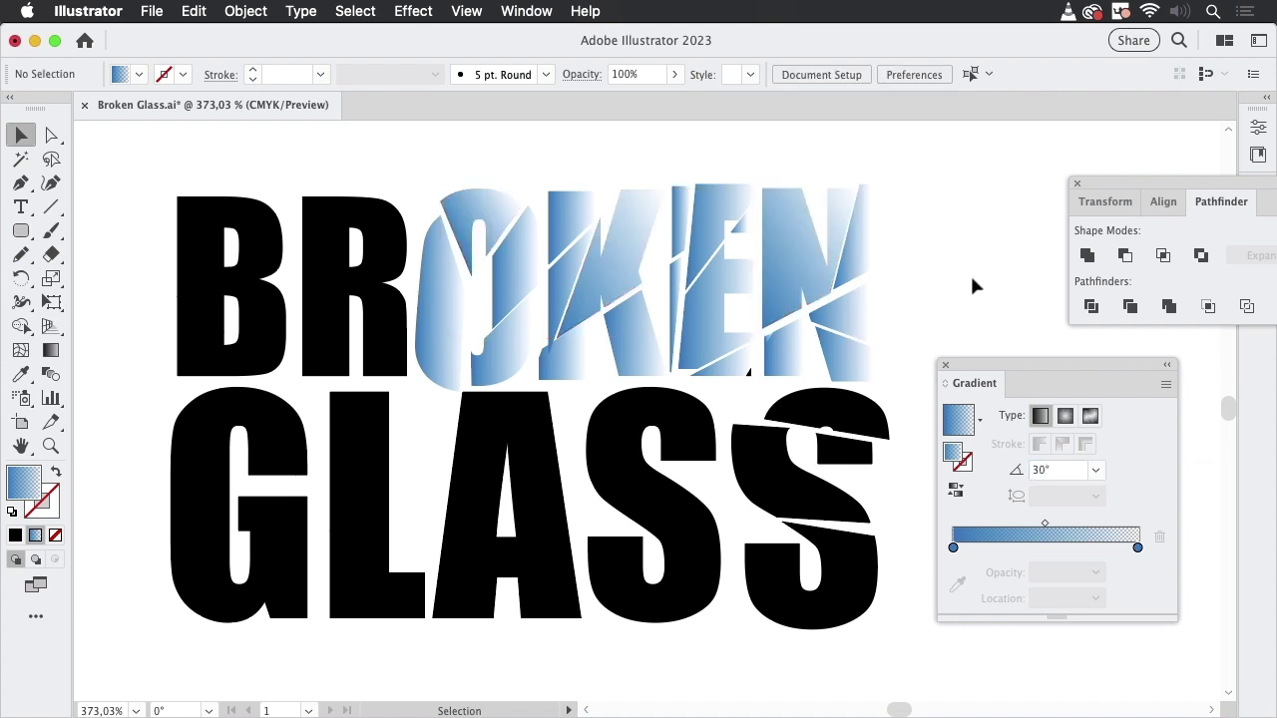
Step: Scroll down to the finished BROKEN GLASS artboard with every letter shattered into blue gradient shards
scroll(712, 584, down, 6)
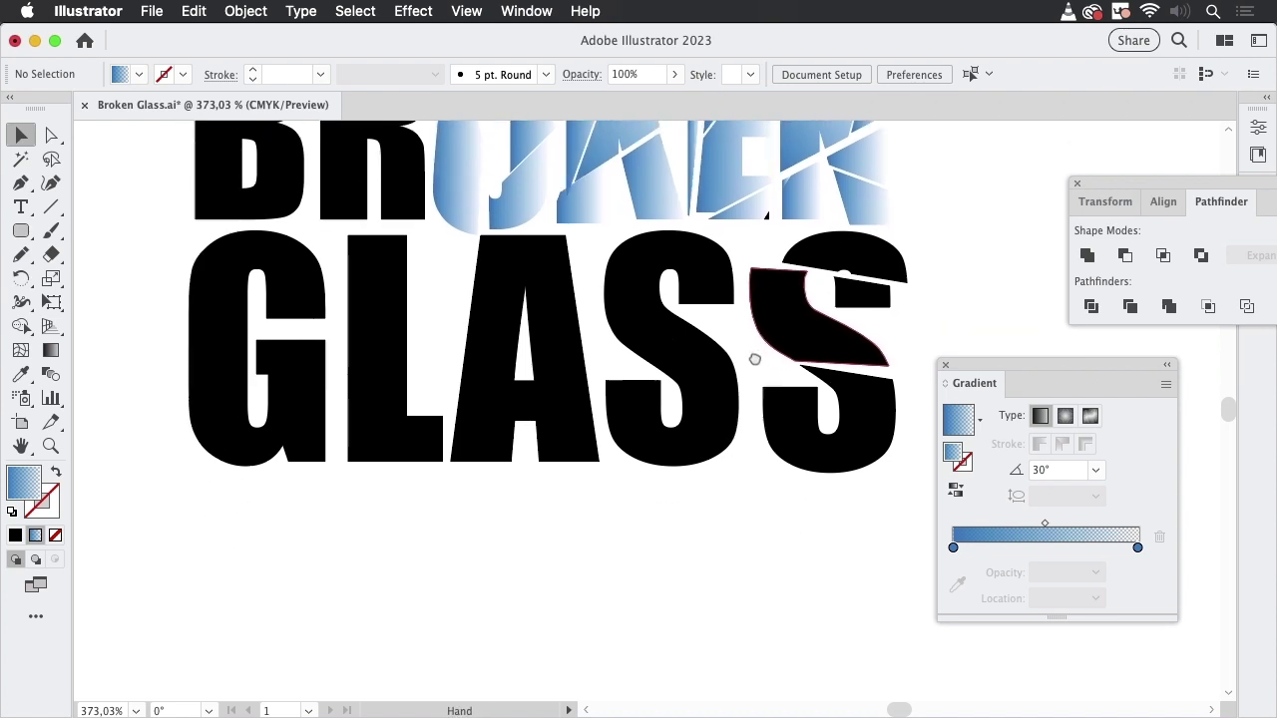
scroll(752, 478, down, 9)
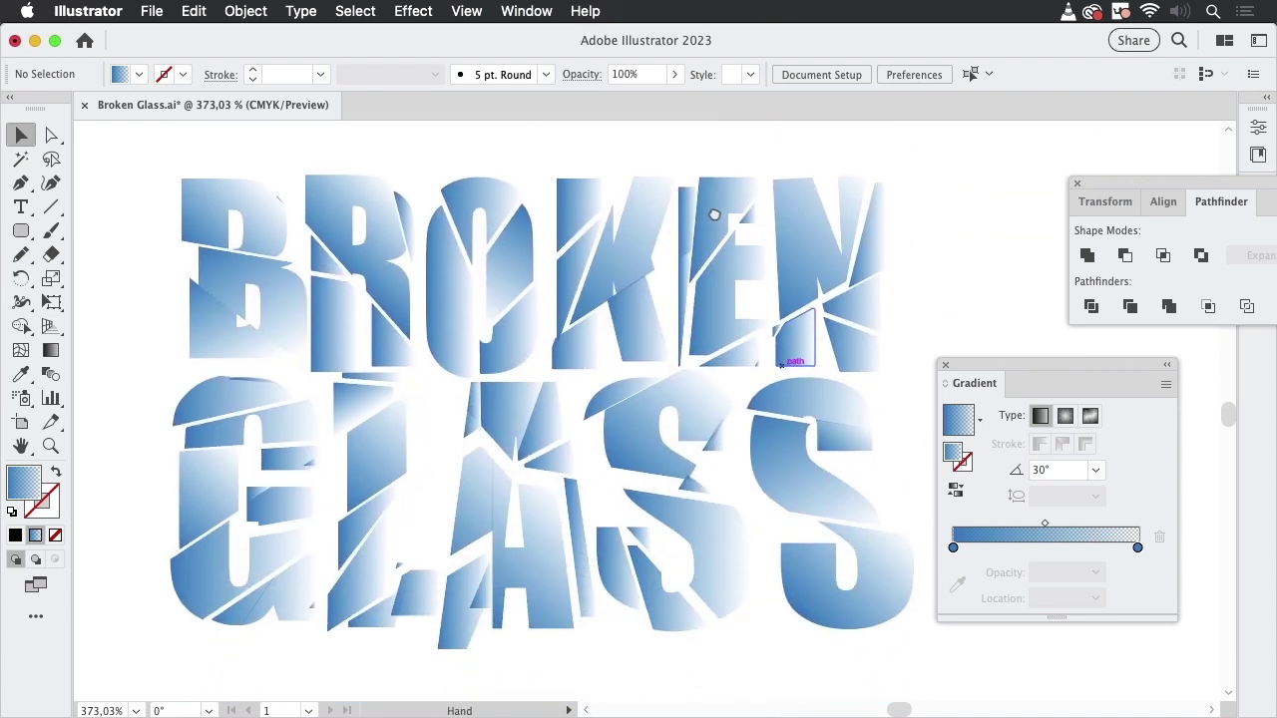